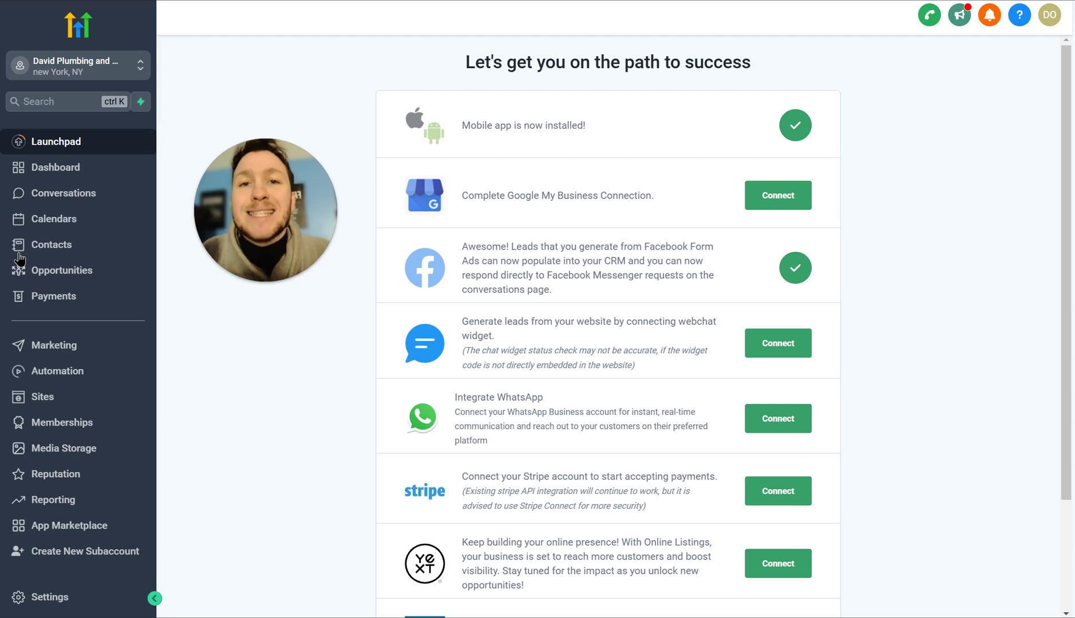
- From Sites > Webinars, start a New Webinar Funnel and choose the On Demand Webinar type
left_click(70, 399)
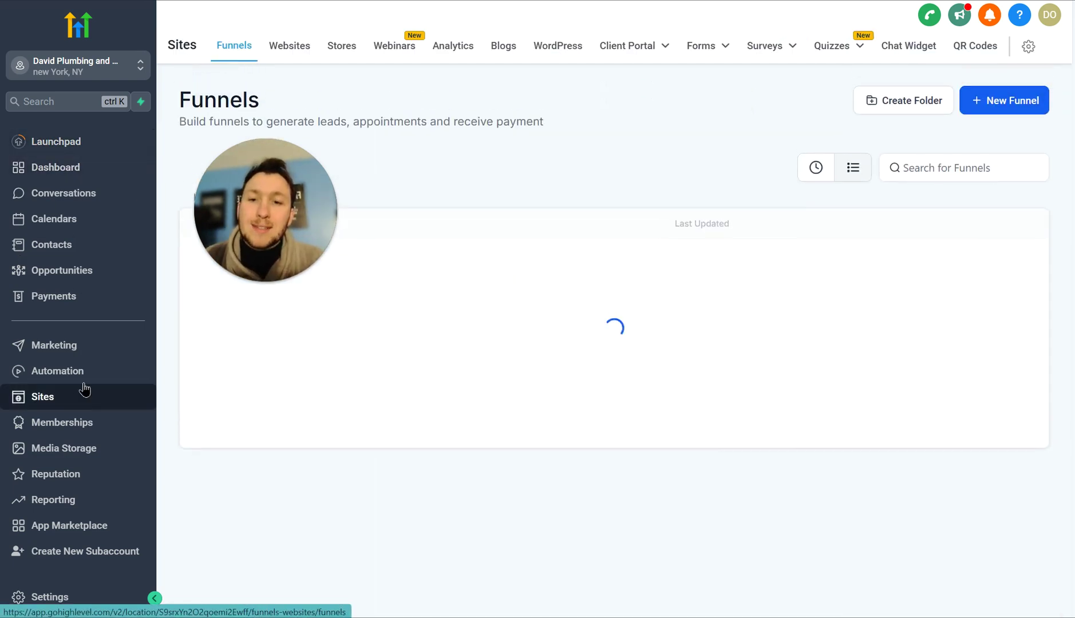
left_click(392, 53)
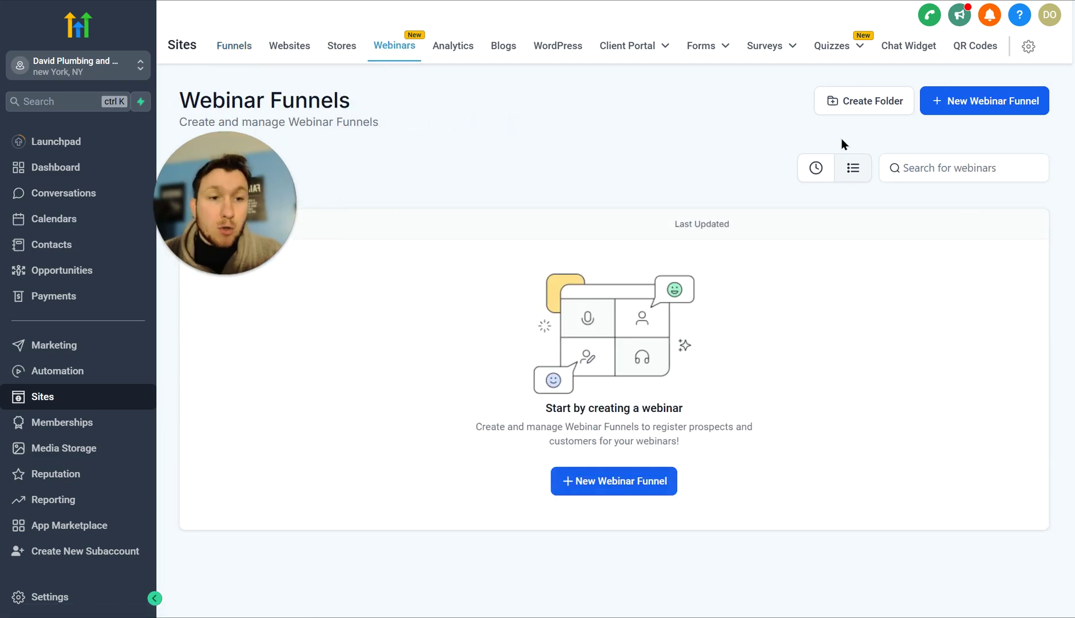
left_click(955, 106)
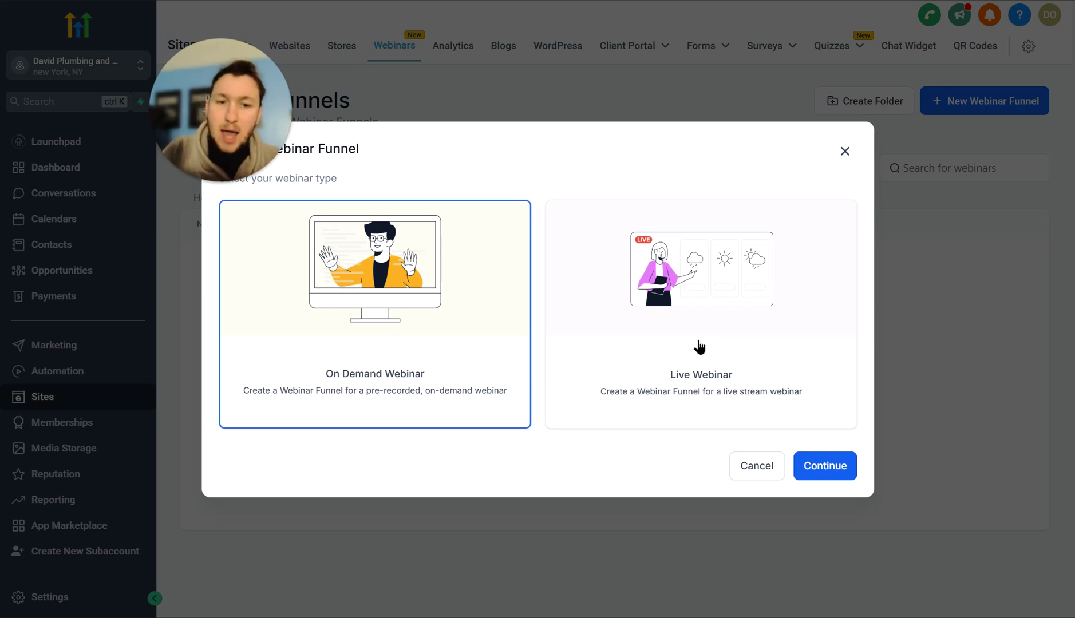
left_click(699, 347)
left_click(486, 339)
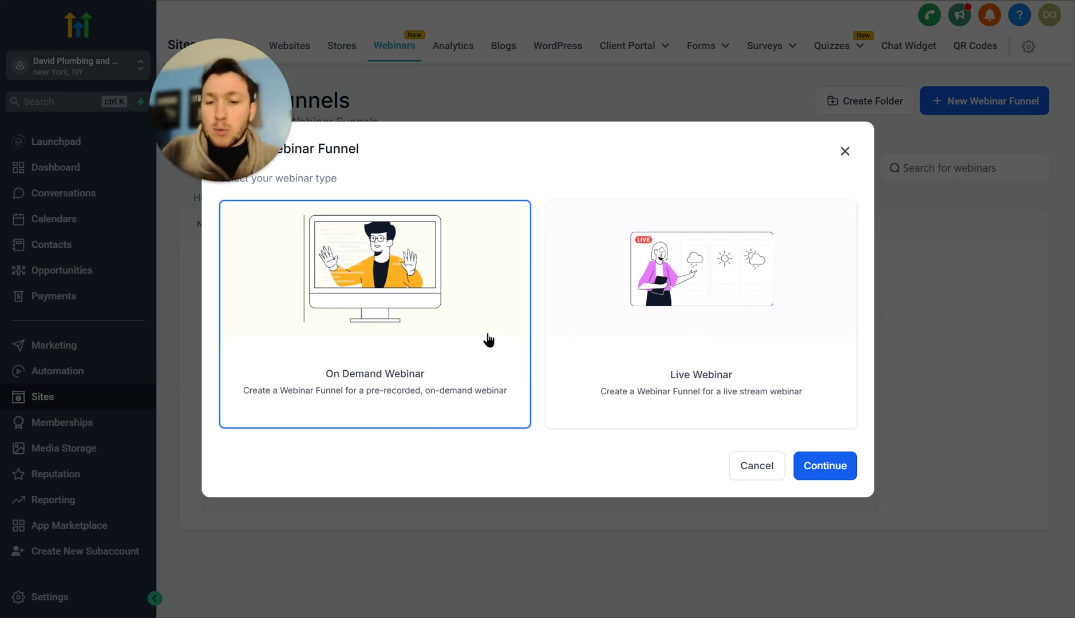
- Confirm the On Demand type and name the webinar 'Wizards Webinar'
left_click(802, 472)
left_click_drag(212, 139, 166, 142)
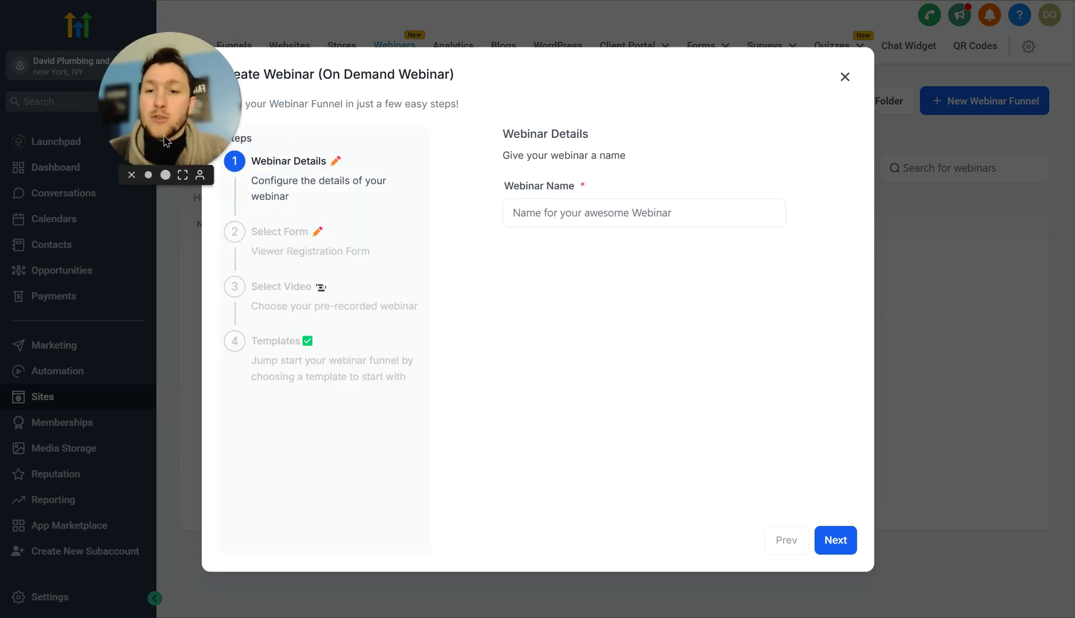
left_click(575, 216)
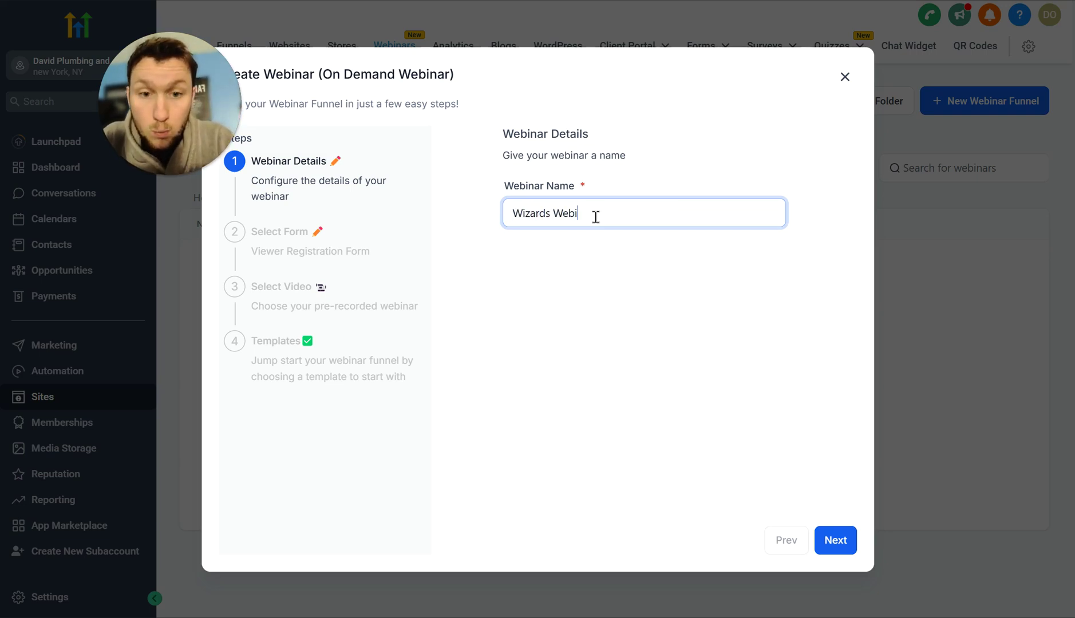
left_click(846, 542)
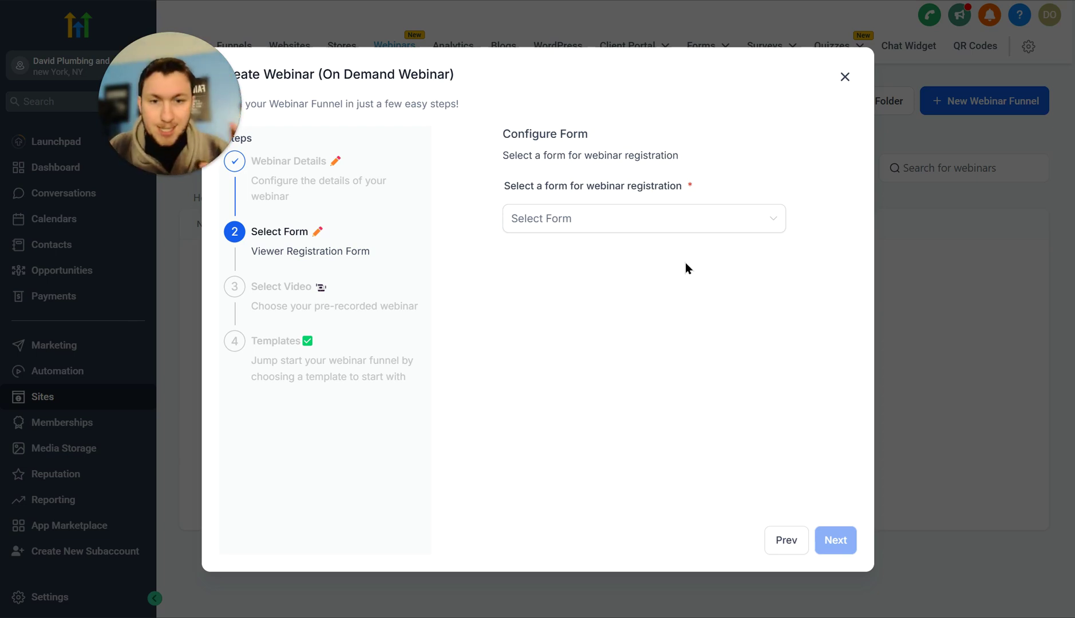
- Choose Lead form as the registration form and advance to the video step
left_click(718, 213)
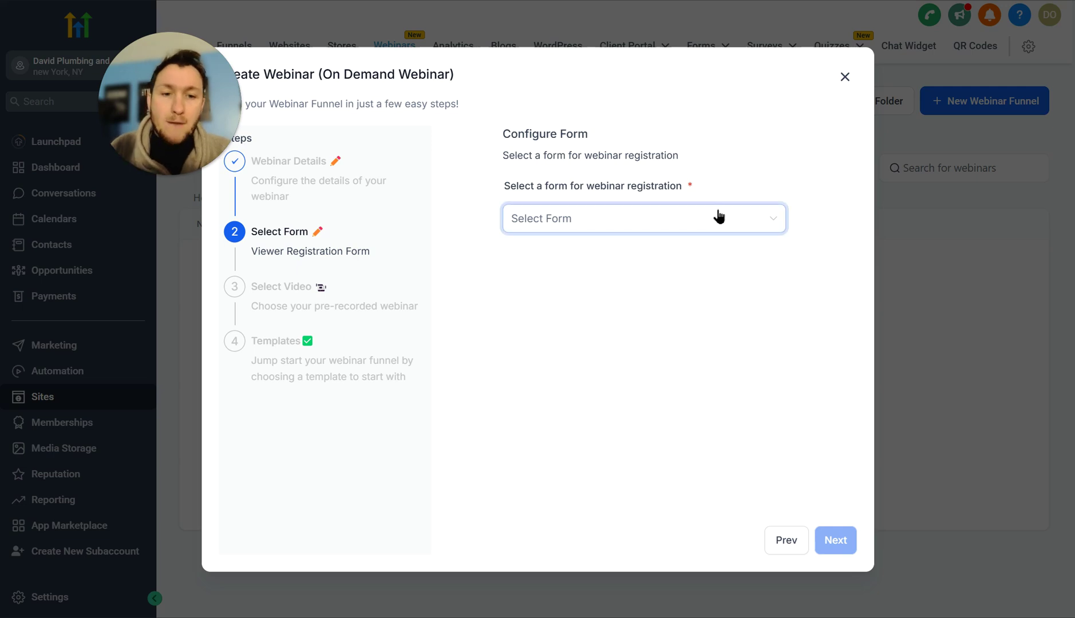
left_click(630, 302)
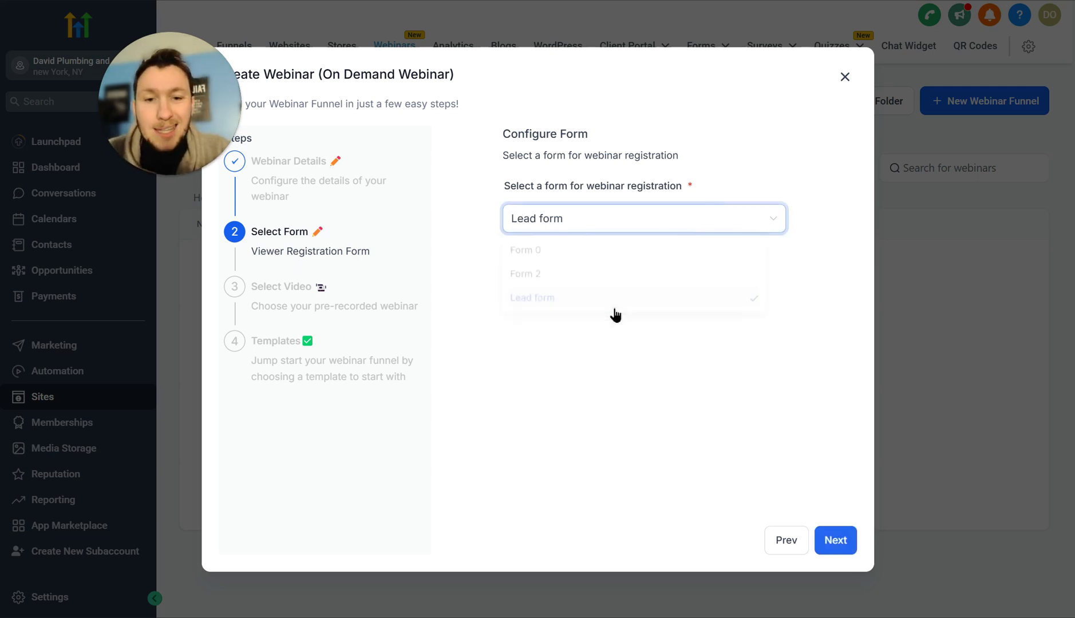
left_click(841, 546)
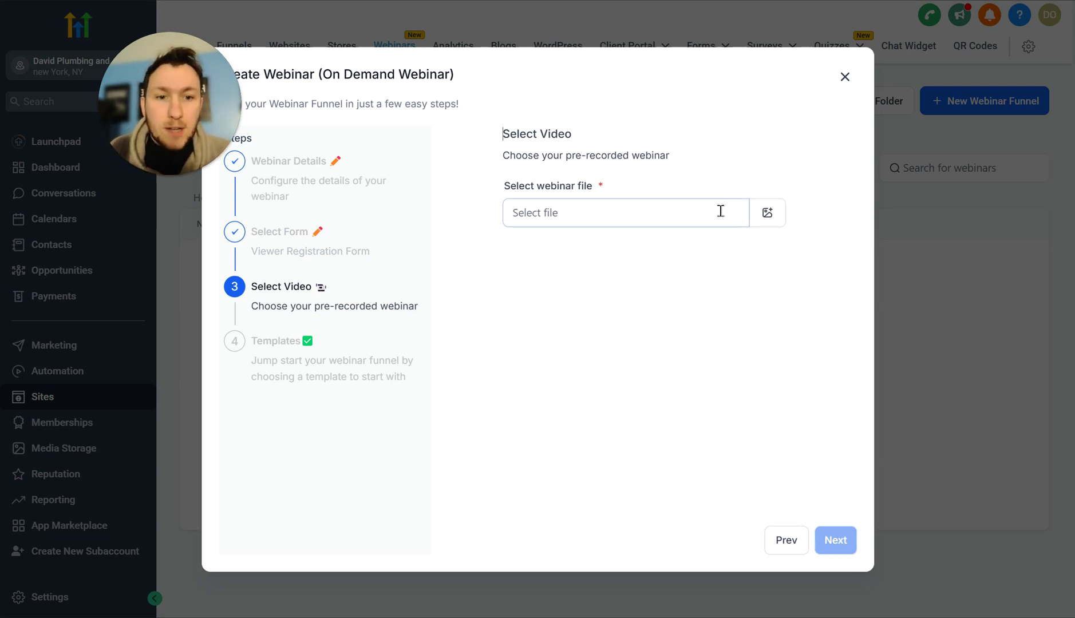
- Upload Birthday Reminder Automation (1).mp4 to media storage and use it as the webinar video
left_click(766, 211)
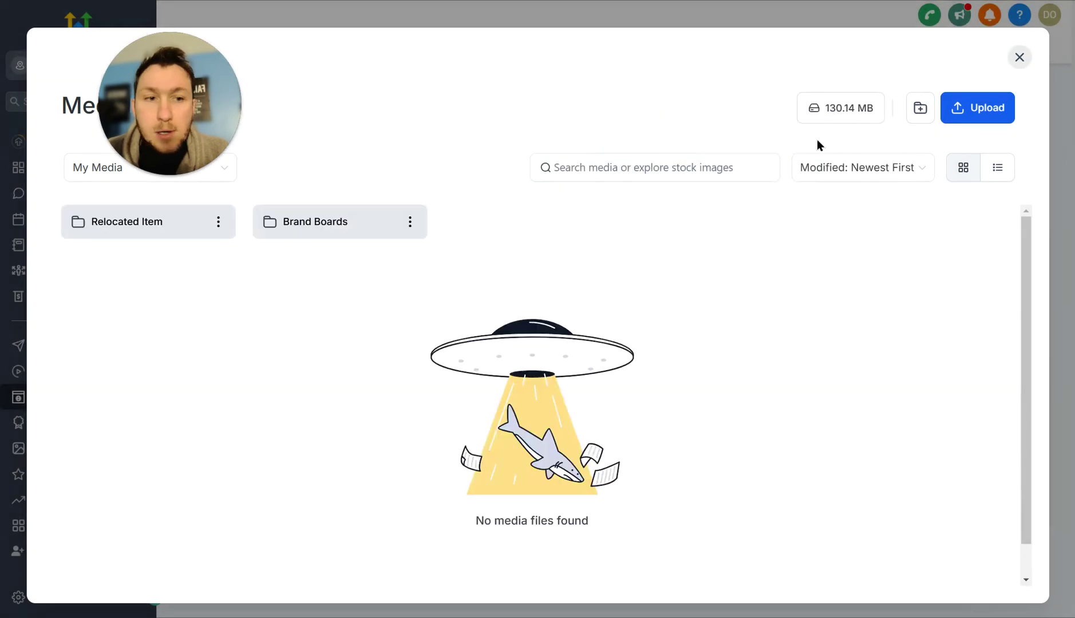
left_click(969, 111)
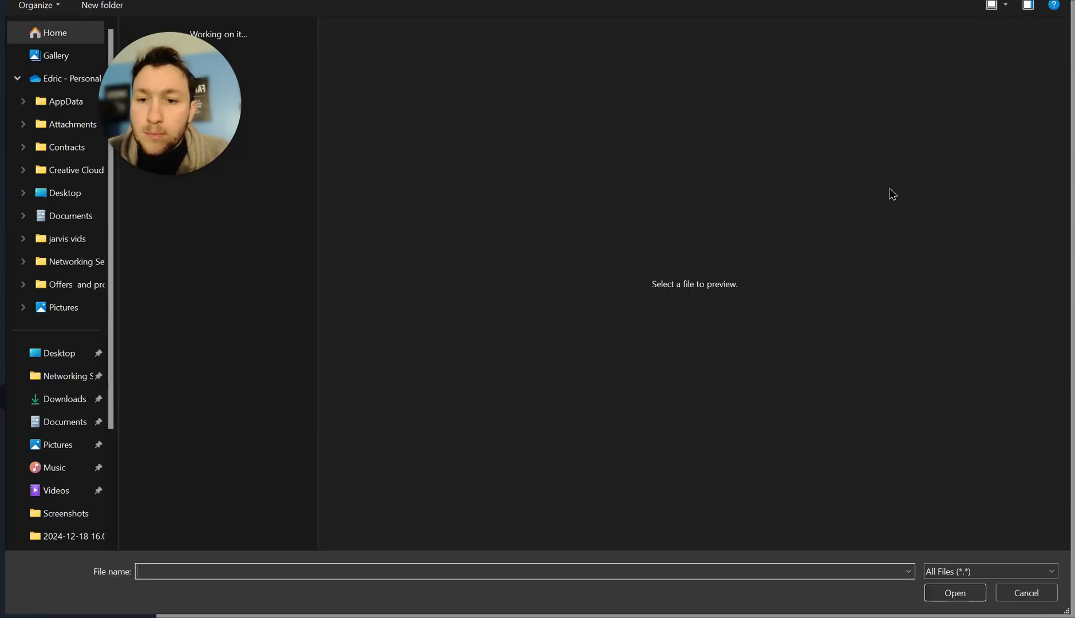
key("Escape")
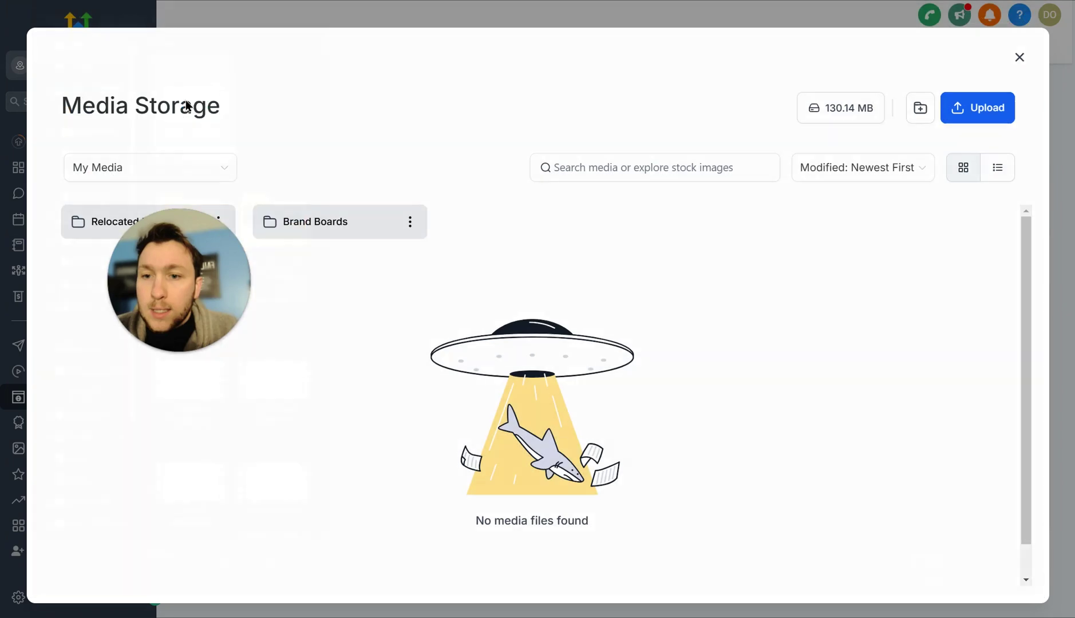
left_click_drag(167, 284, 343, 155)
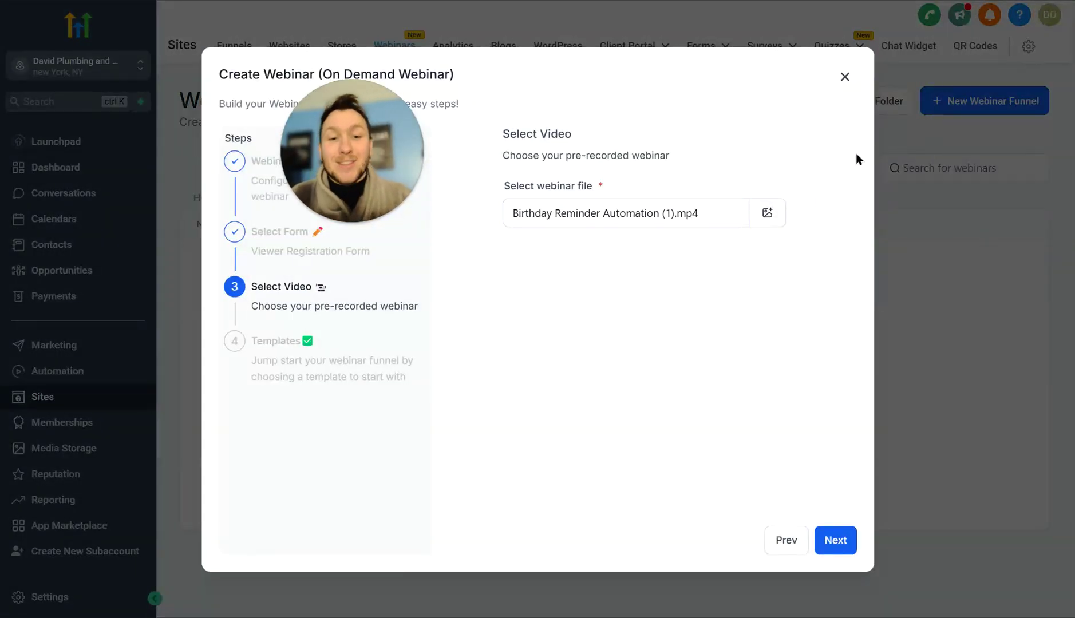
- Pick the E-Commerce Marketing page template and create the Wizards Webinar funnel
left_click(830, 541)
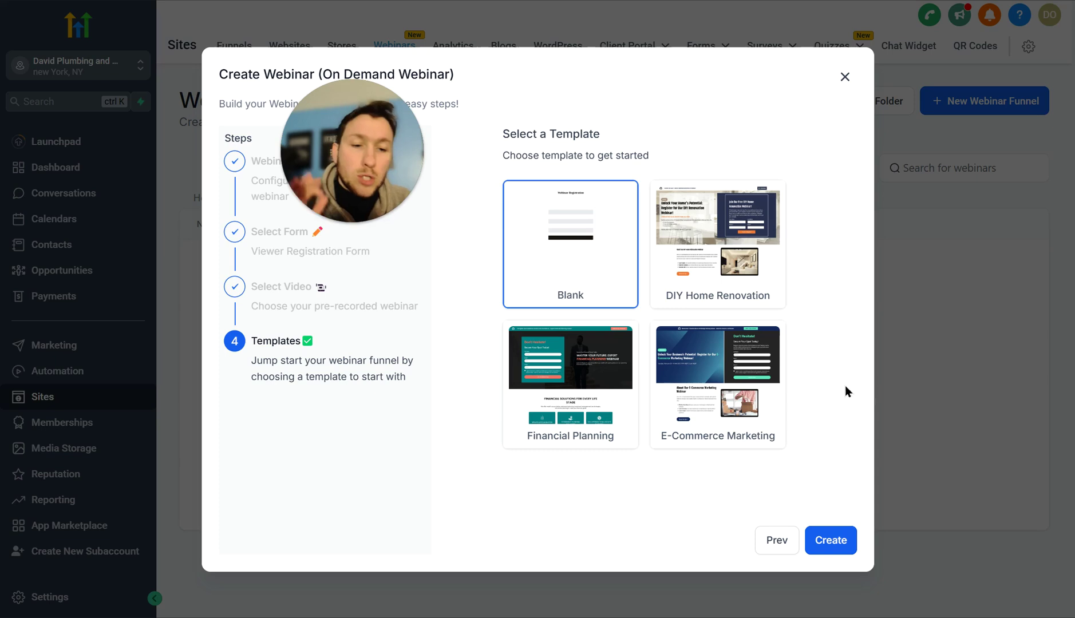
left_click(765, 402)
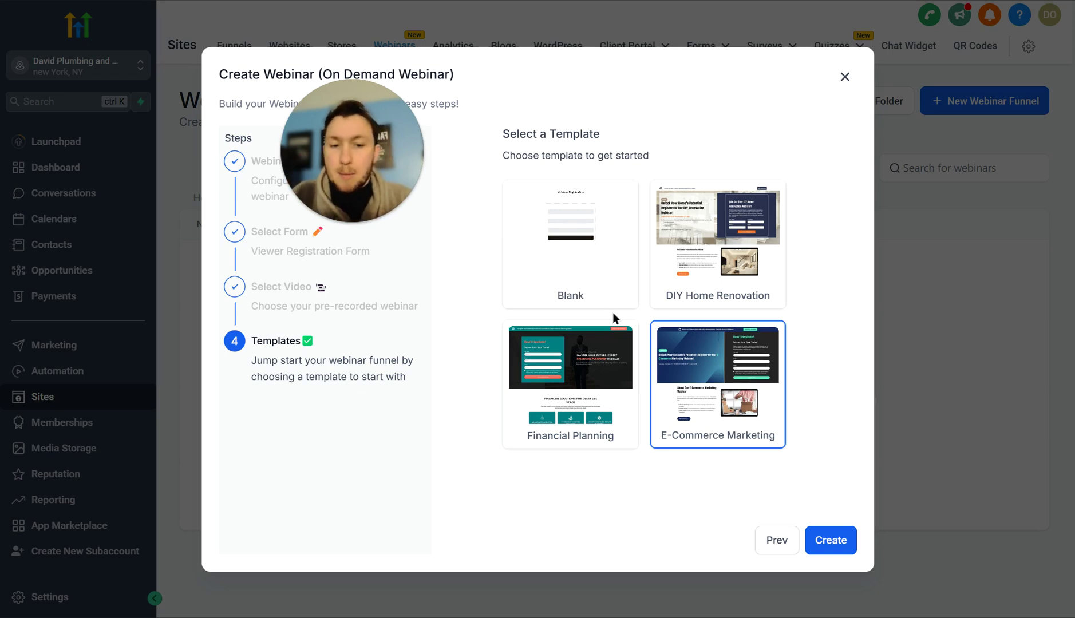
left_click(821, 542)
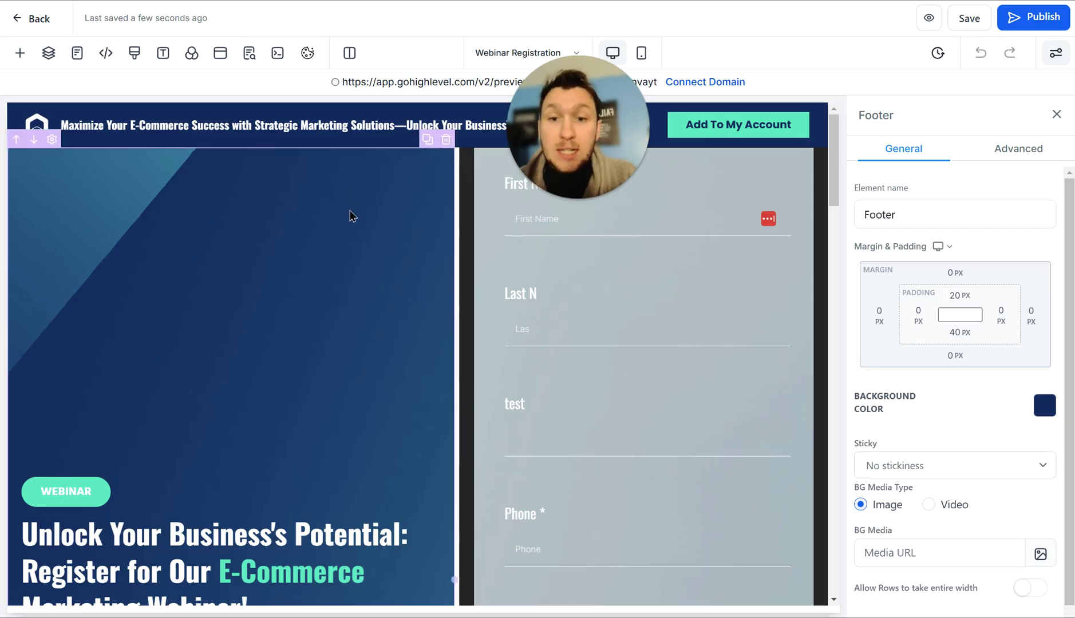
scroll(348, 286, "down", 5)
scroll(338, 376, "up", 5)
scroll(586, 343, "up", 3)
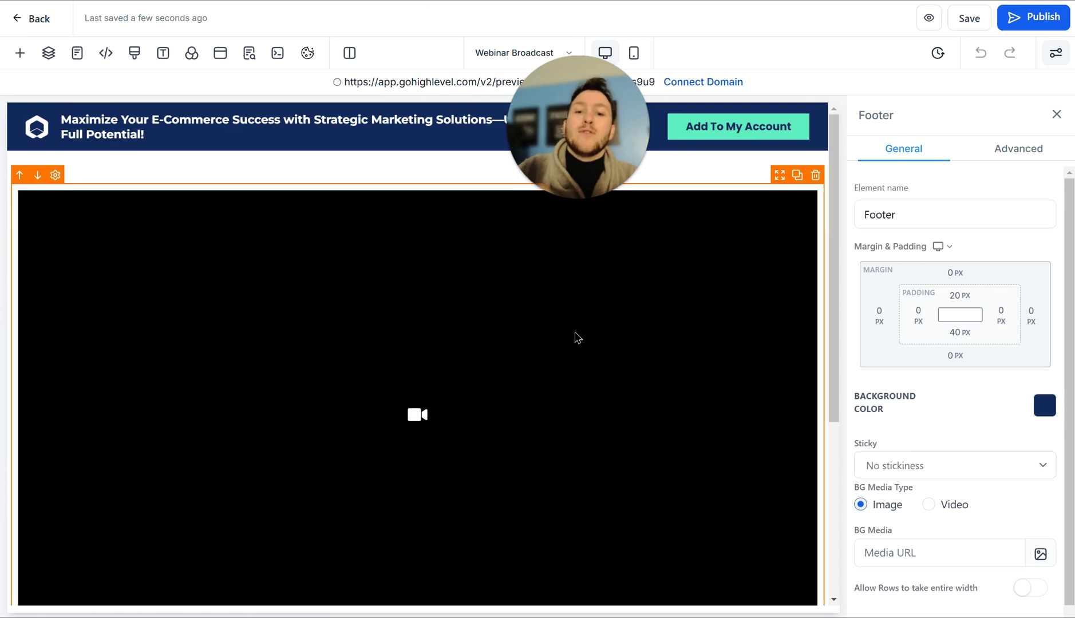
scroll(550, 392, "down", 3)
scroll(552, 395, "up", 4)
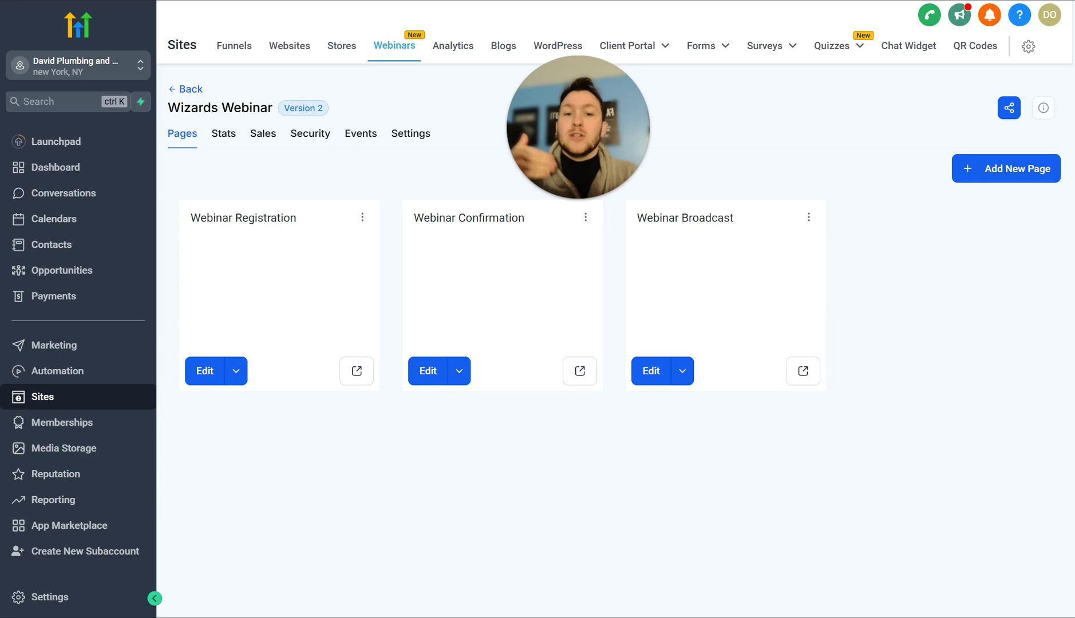
- Review the Wizards Webinar's Stats, Sales, Security and Events, then view its Settings
left_click(224, 138)
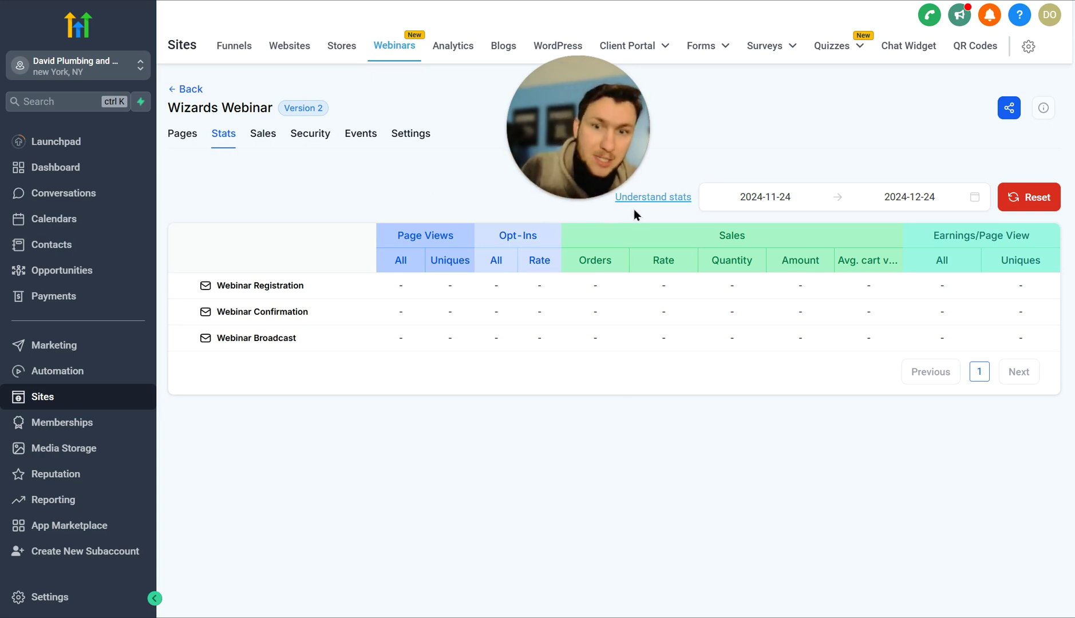
left_click(262, 134)
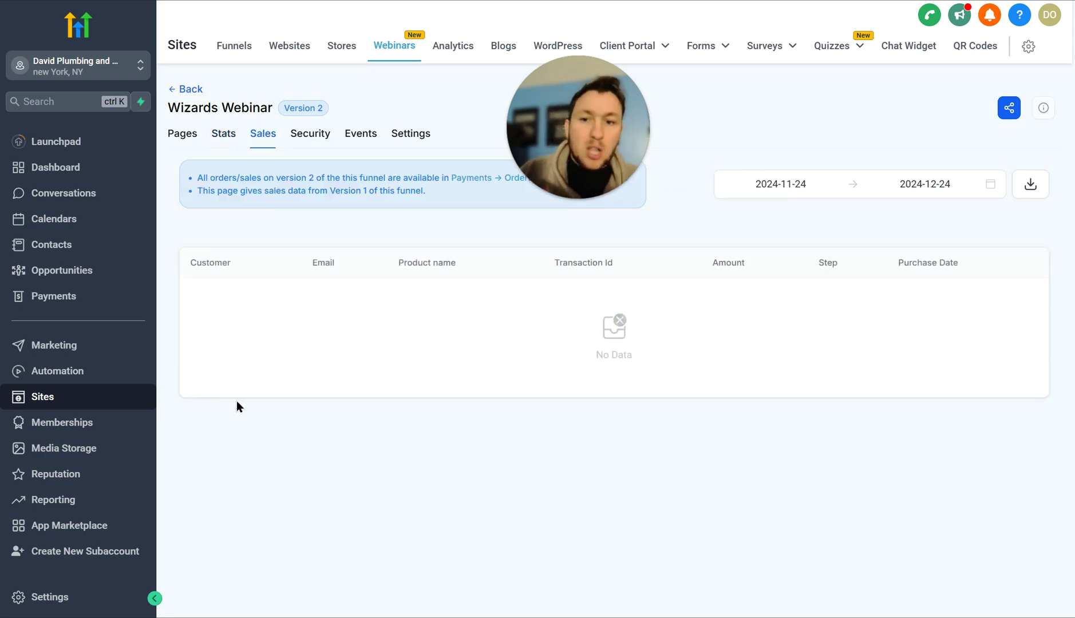
left_click(321, 137)
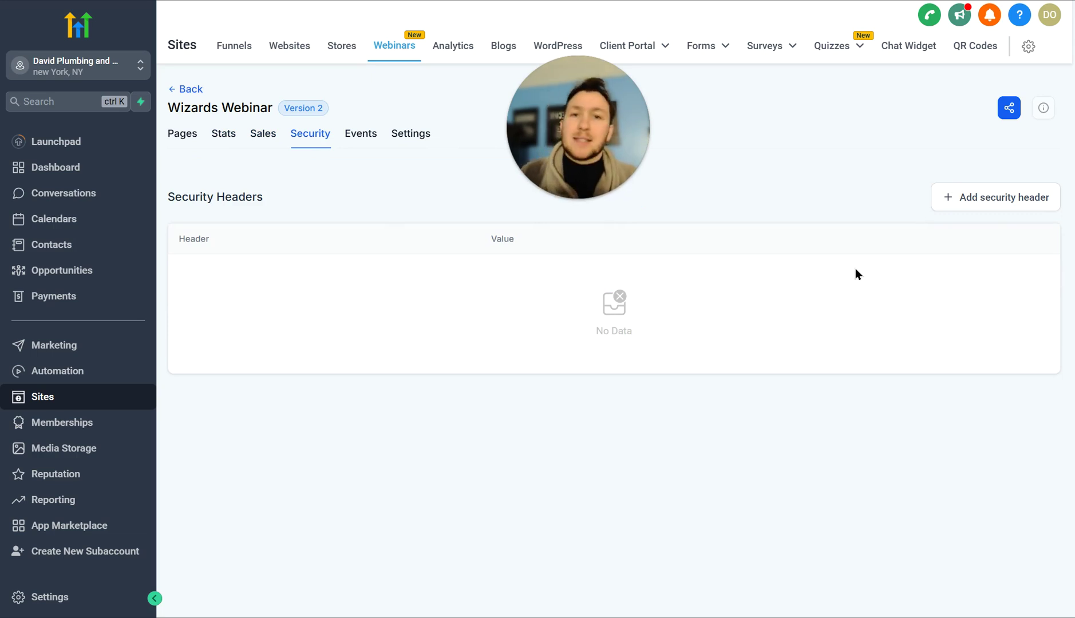
left_click(366, 135)
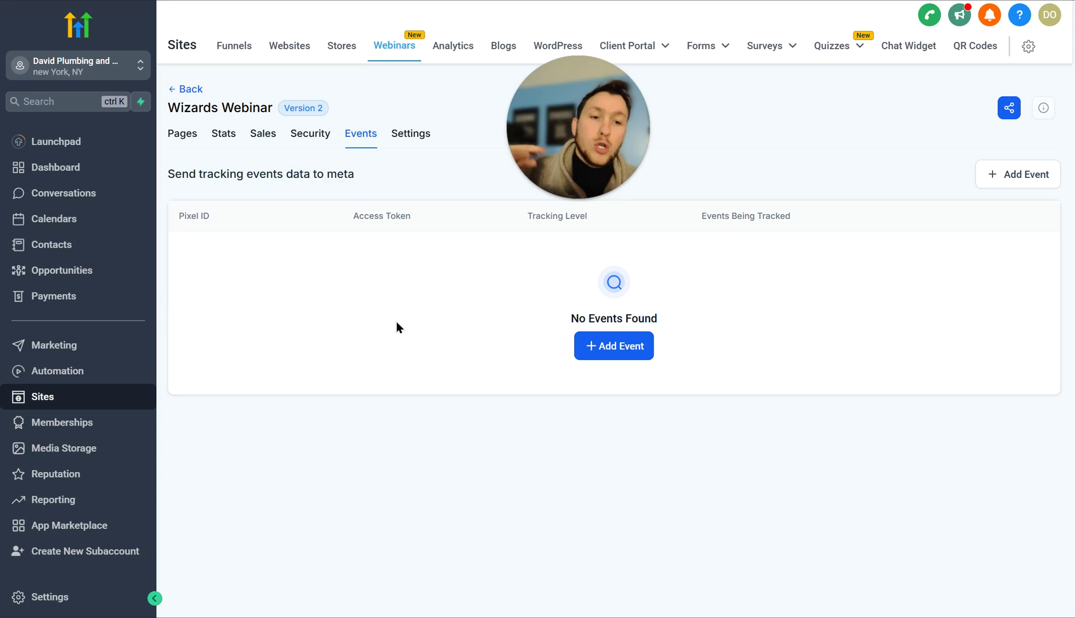
left_click(415, 141)
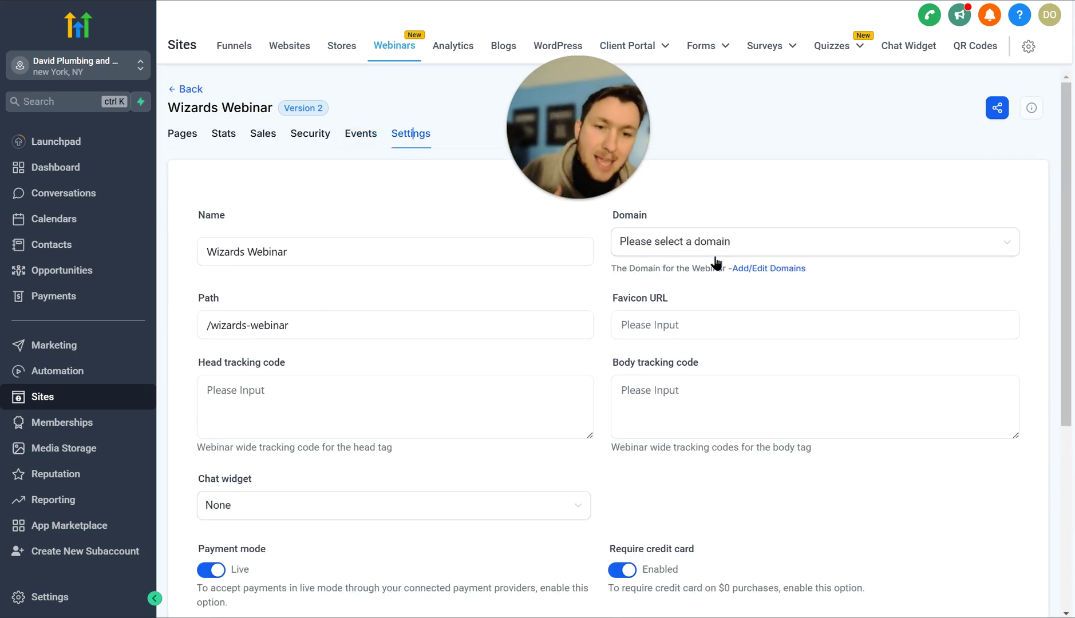
scroll(421, 399, "down", 3)
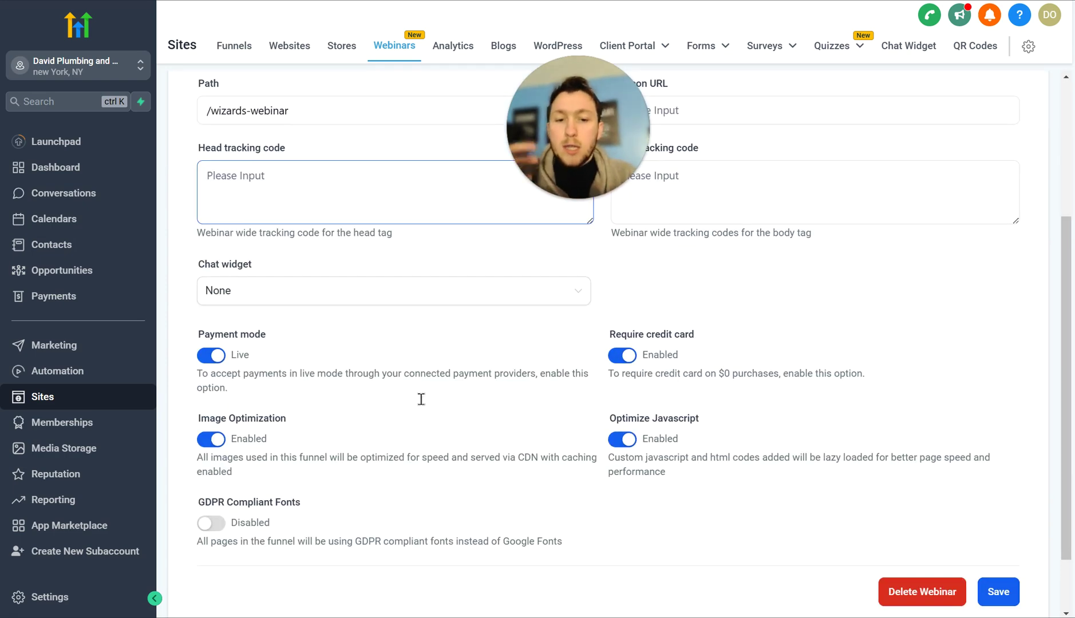
scroll(357, 360, "up", 3)
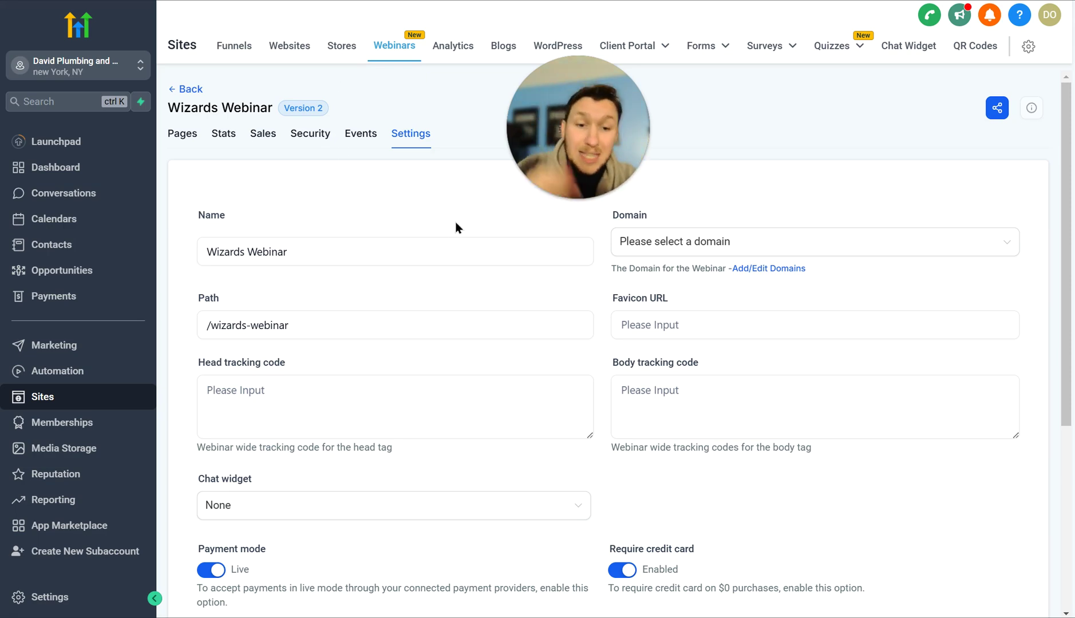
scroll(458, 229, "down", 4)
scroll(799, 430, "up", 4)
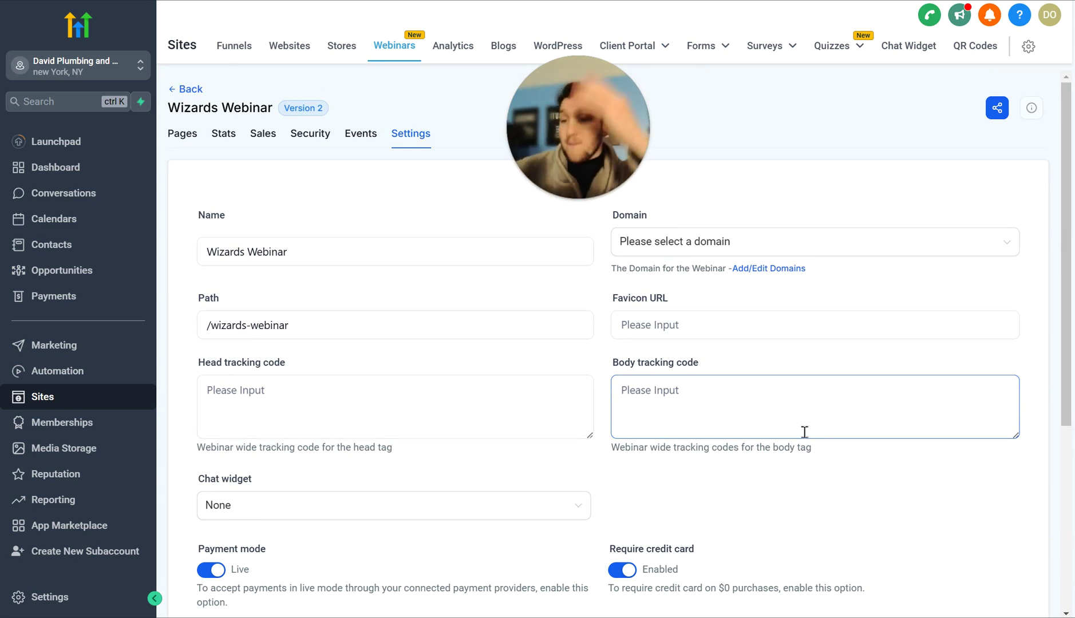
left_click(584, 380)
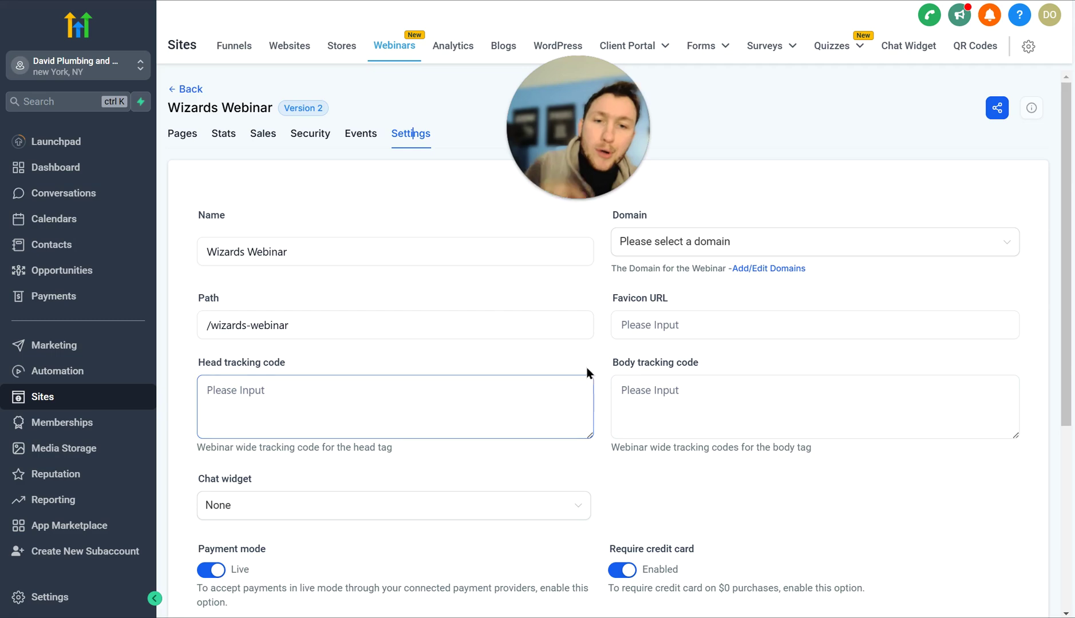
scroll(516, 366, "down", 5)
scroll(588, 176, "up", 5)
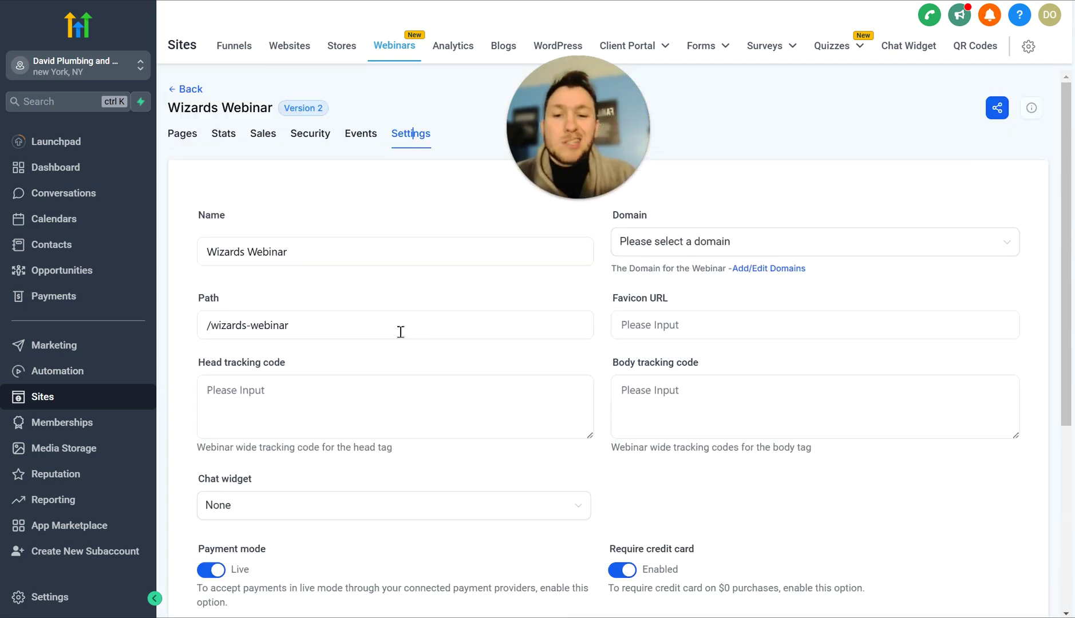
- Delete the header and footer sections from the Webinar Registration page
left_click(183, 136)
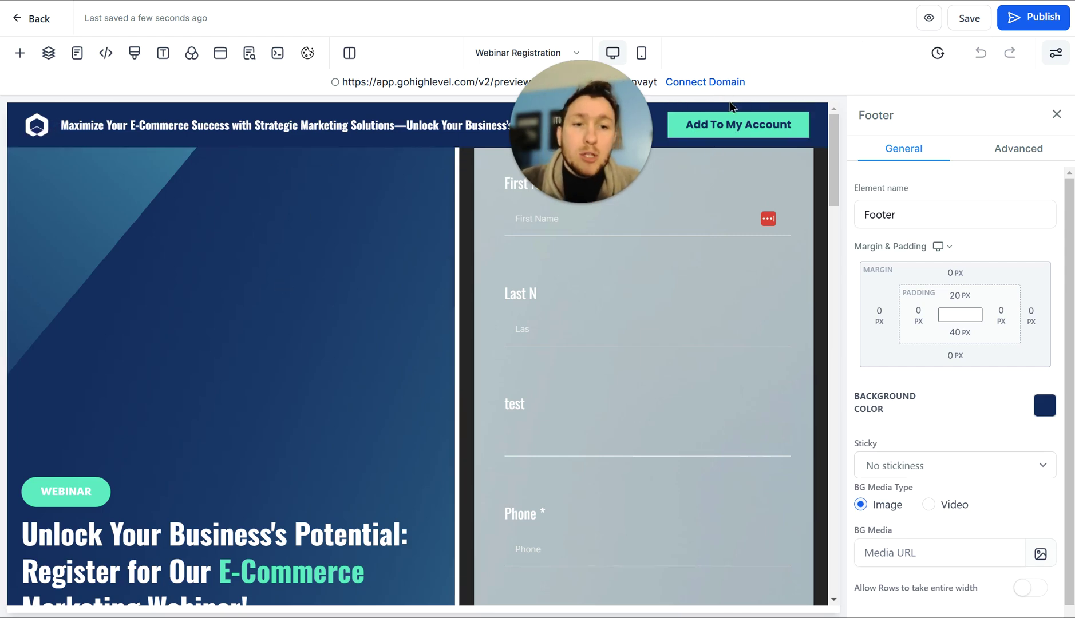
left_click(815, 133)
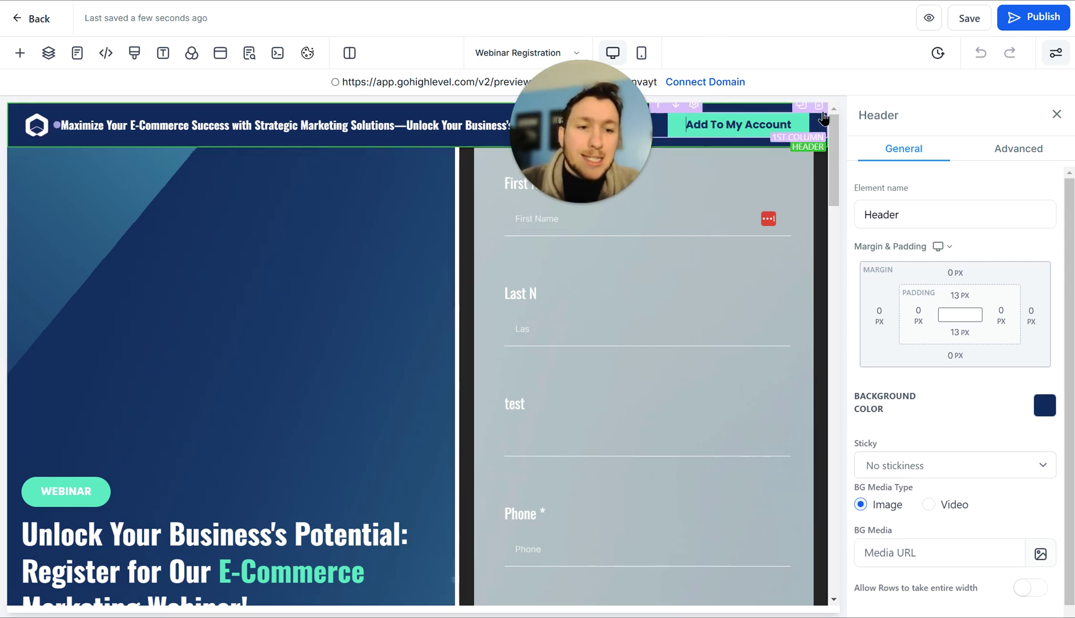
scroll(789, 134, "down", 1)
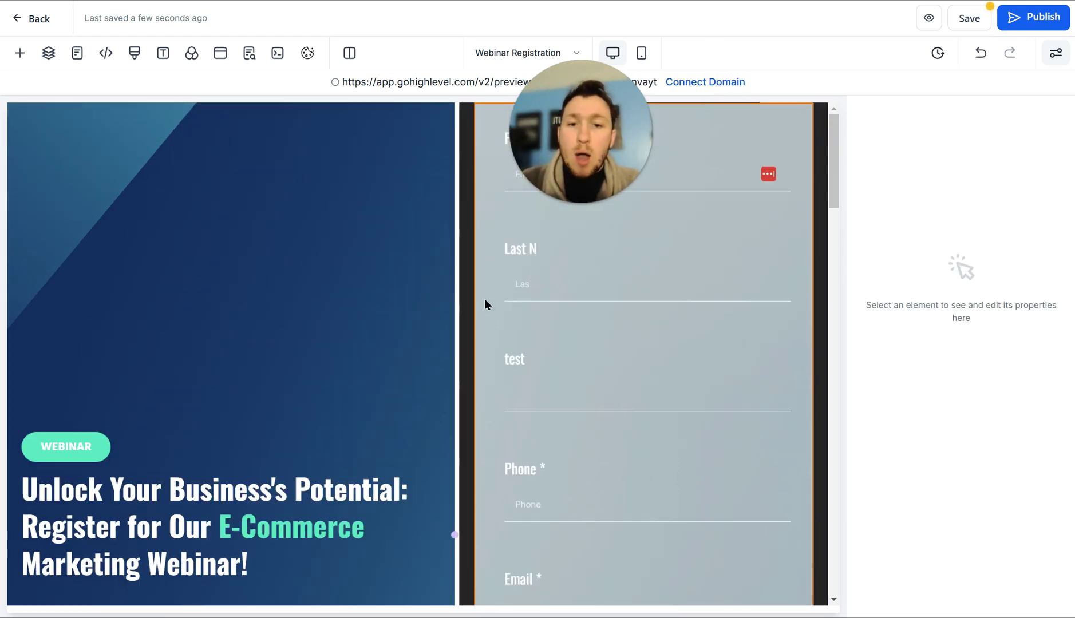
scroll(322, 261, "down", 10)
scroll(328, 279, "down", 15)
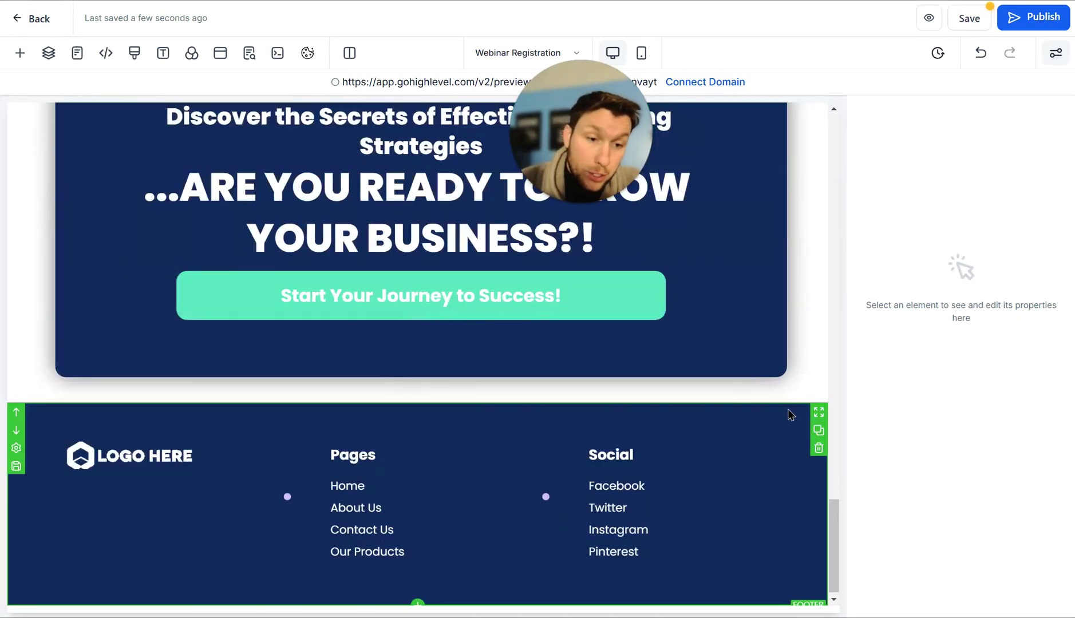
left_click(819, 449)
scroll(532, 360, "up", 15)
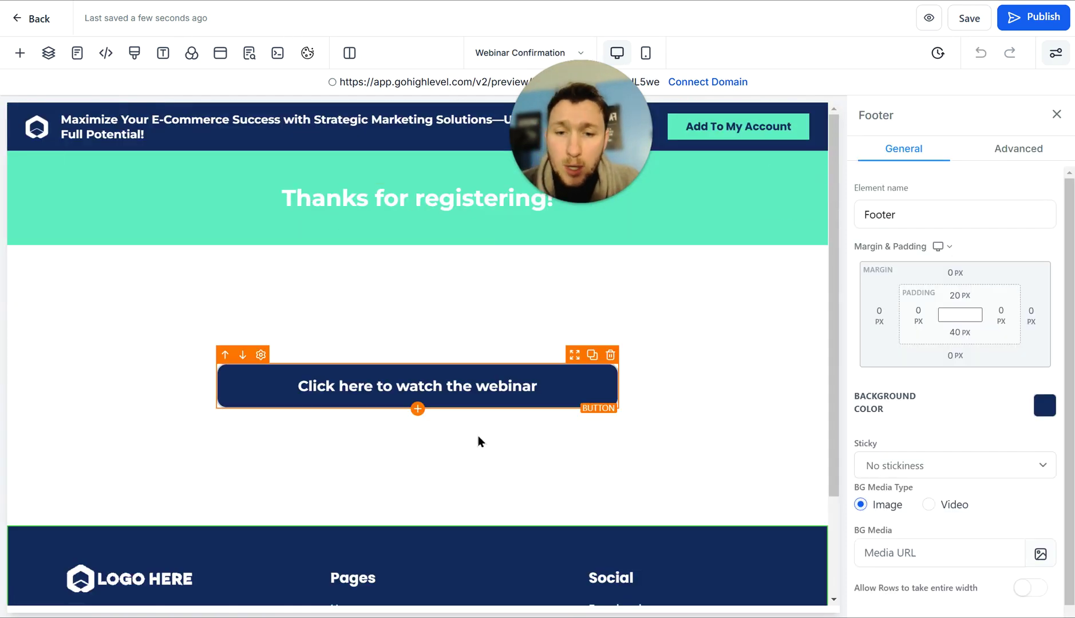
- Delete the footer and header sections from the Webinar Confirmation page
scroll(778, 509, "down", 1)
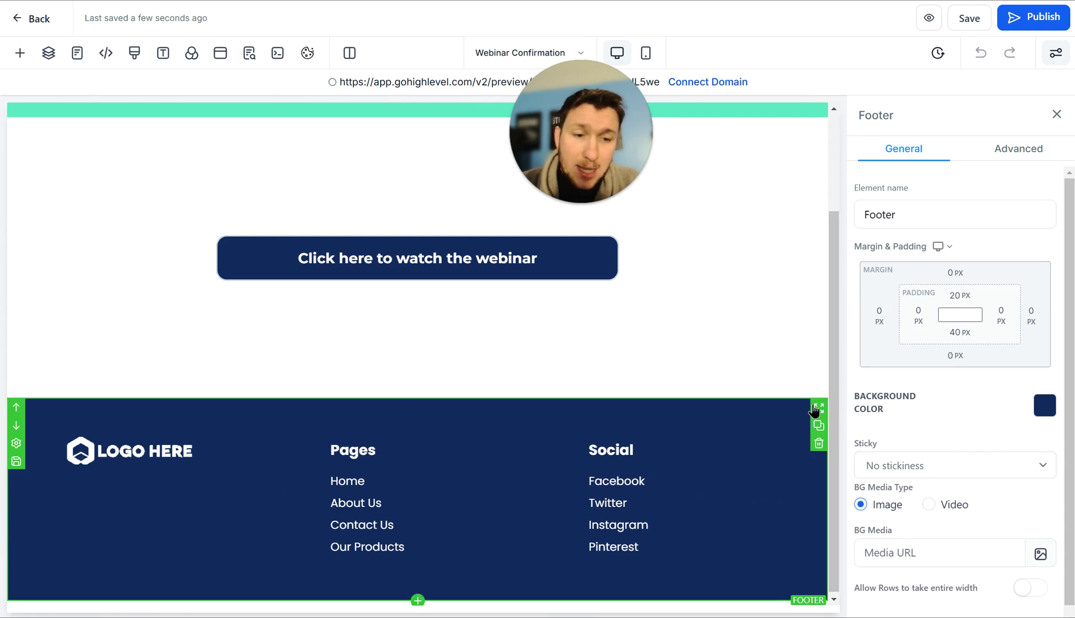
left_click(819, 448)
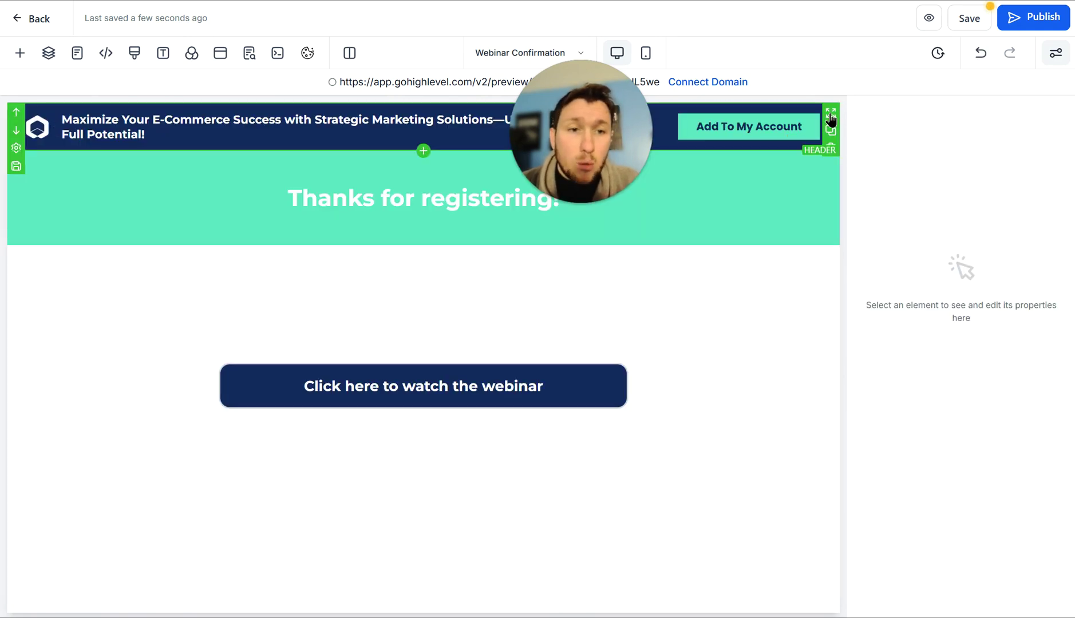
left_click(831, 149)
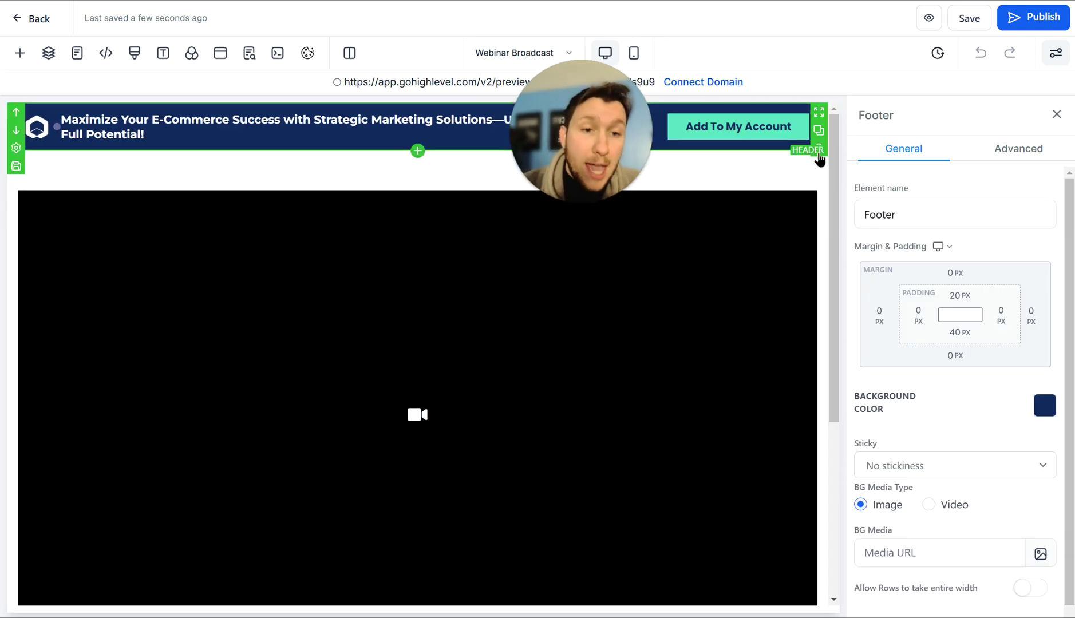
- Delete the header and footer sections from the Webinar Broadcast page
left_click(824, 154)
scroll(784, 287, "down", 4)
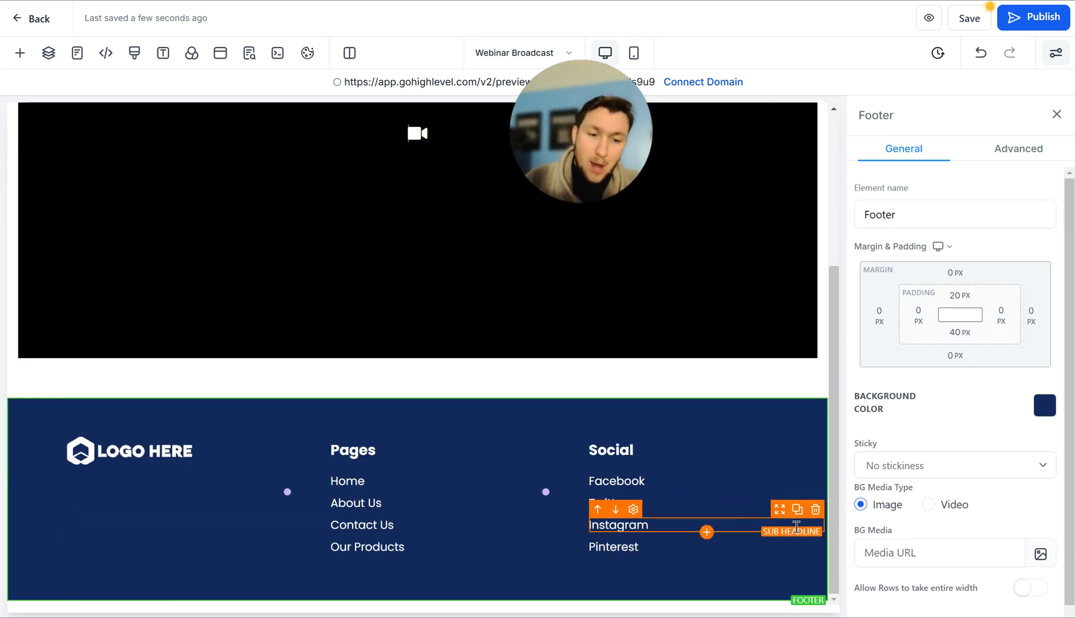
mouse_move(826, 415)
left_click(818, 444)
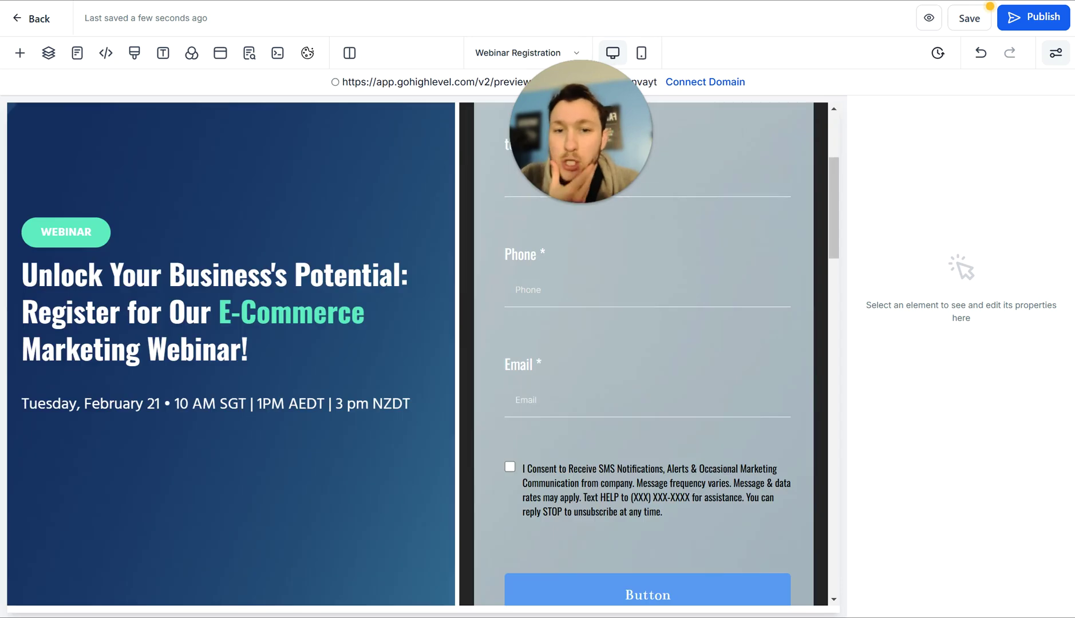
scroll(591, 383, "up", 3)
left_click(592, 382)
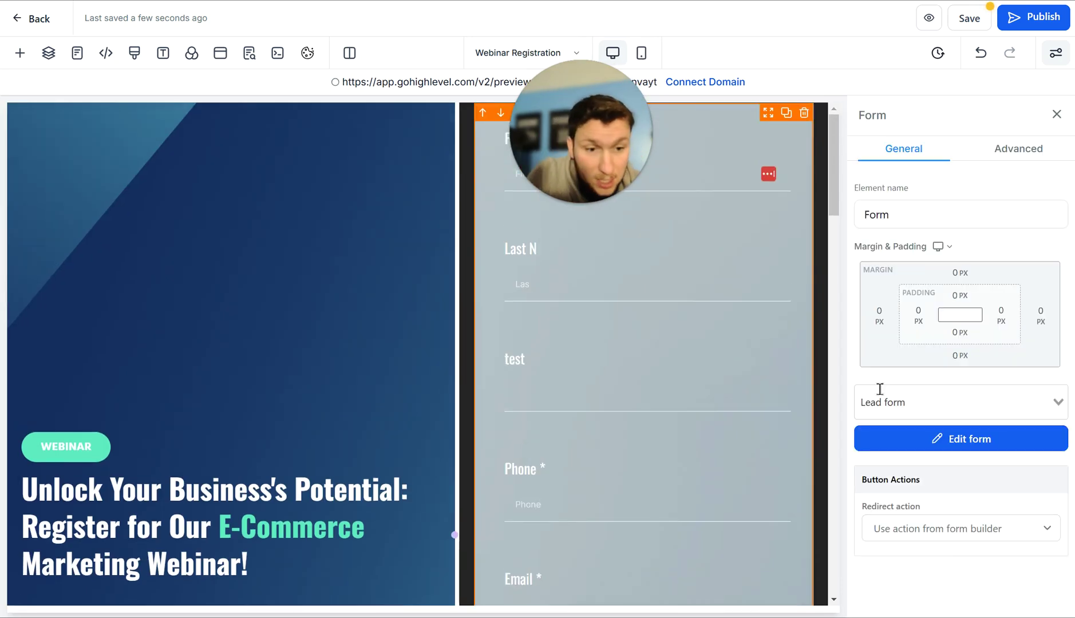
left_click(1000, 401)
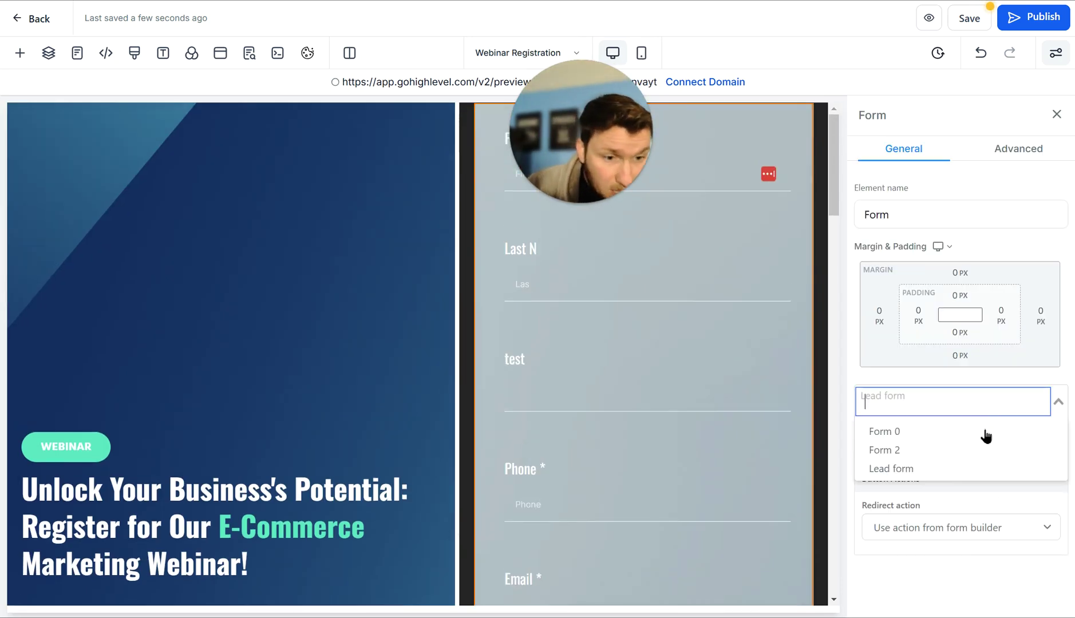
left_click(911, 383)
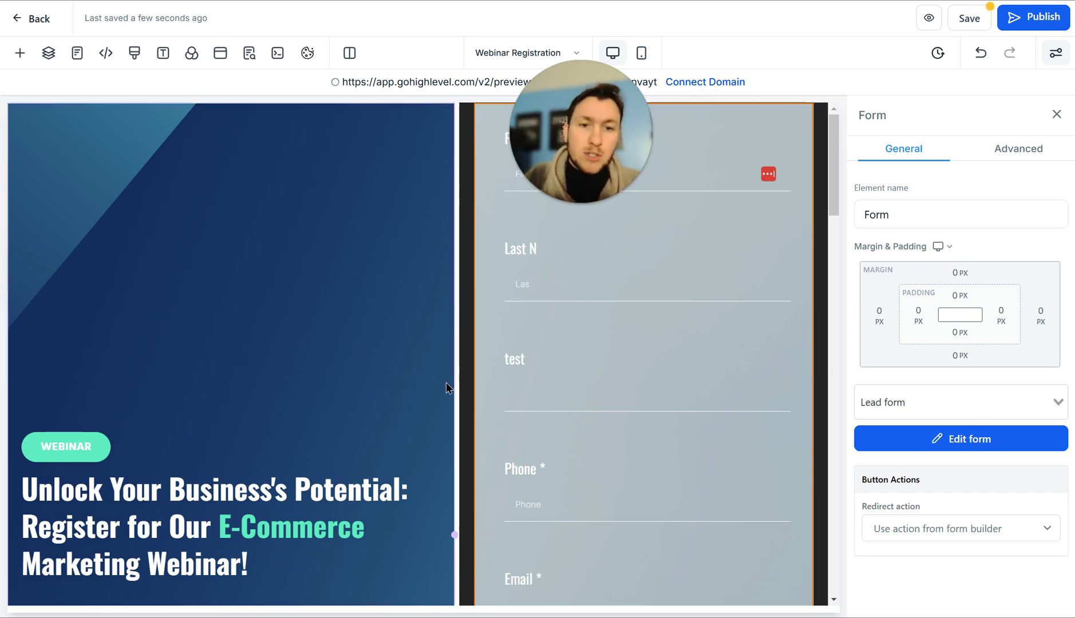
scroll(624, 344, "down", 10)
scroll(625, 344, "up", 10)
scroll(602, 328, "down", 3)
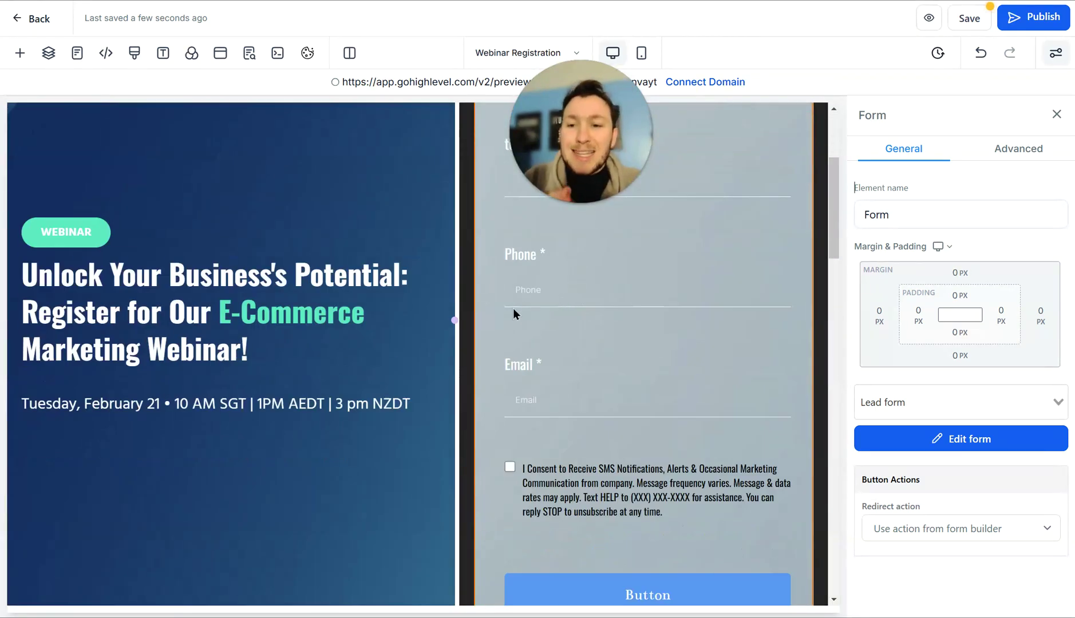
- Drag the word 'Commerce' in the hero headline to sit right after 'Unloc'
double_click(289, 312)
left_click_drag(286, 313, 89, 277)
left_click(201, 282)
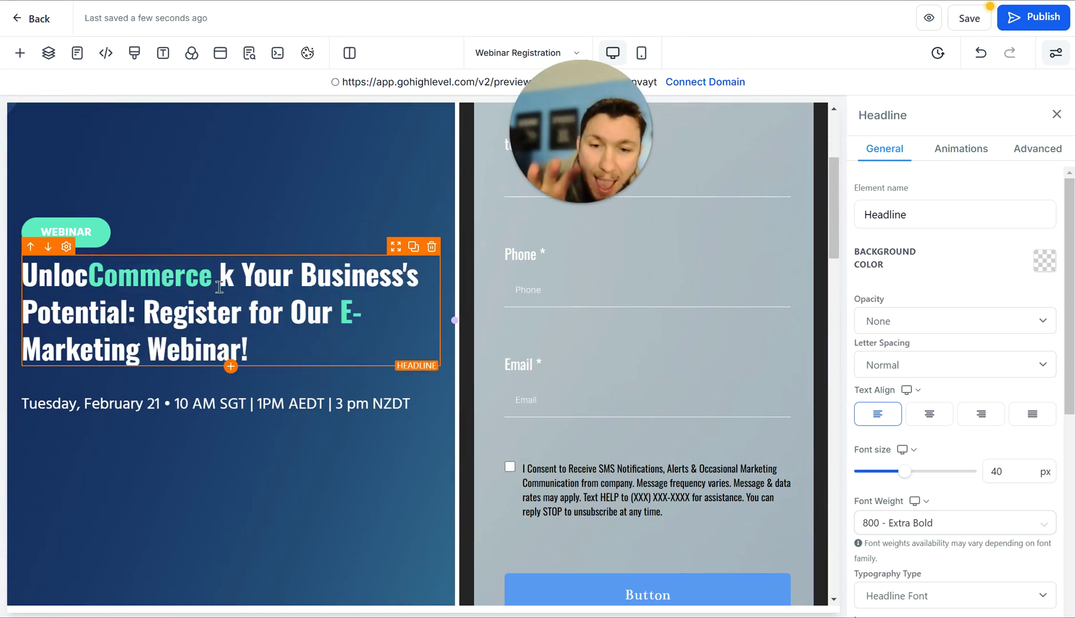
scroll(240, 294, "down", 14)
scroll(314, 395, "down", 7)
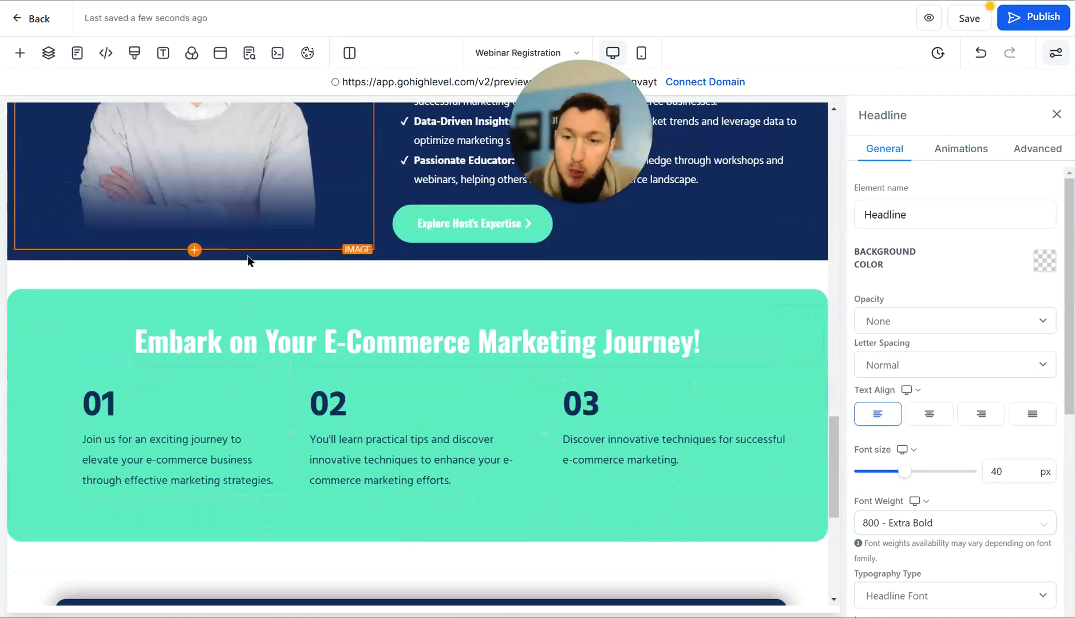
scroll(292, 351, "up", 4)
scroll(458, 343, "down", 4)
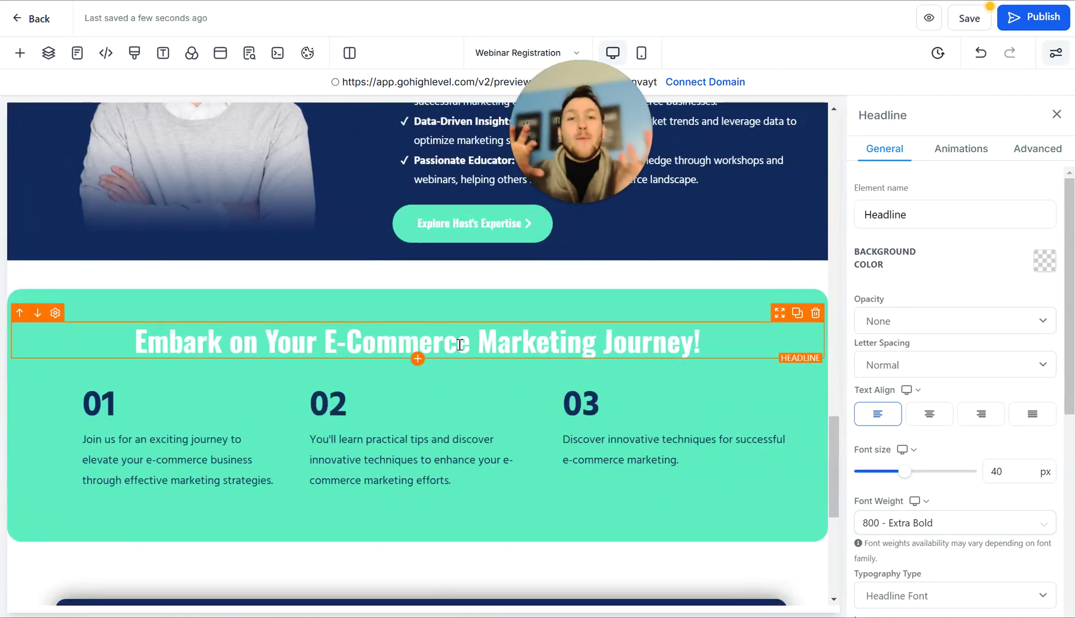
scroll(631, 392, "up", 20)
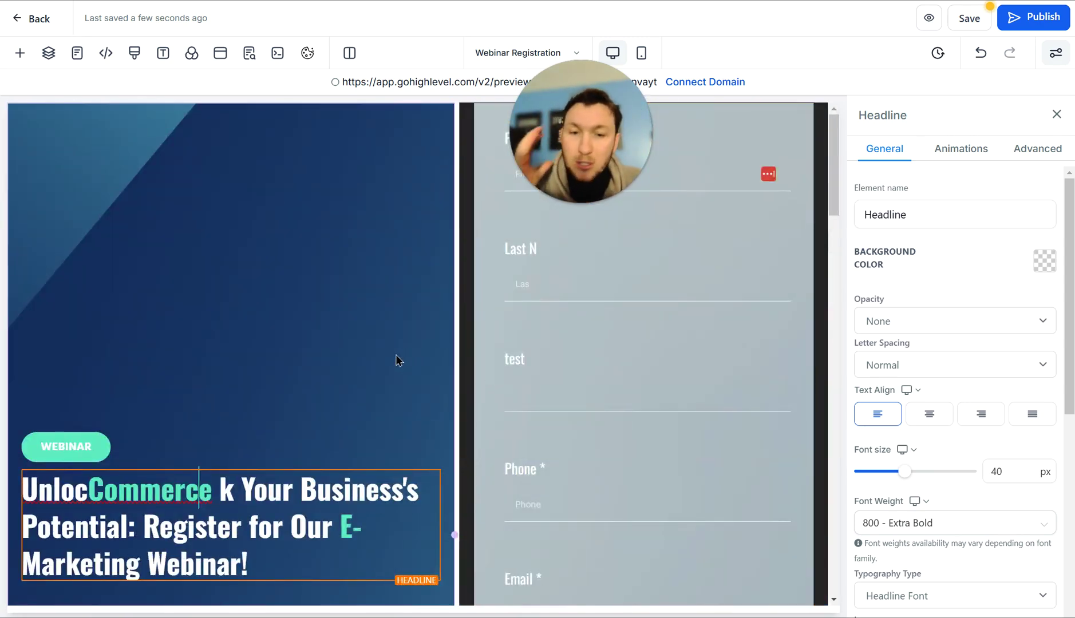
scroll(399, 360, "down", 20)
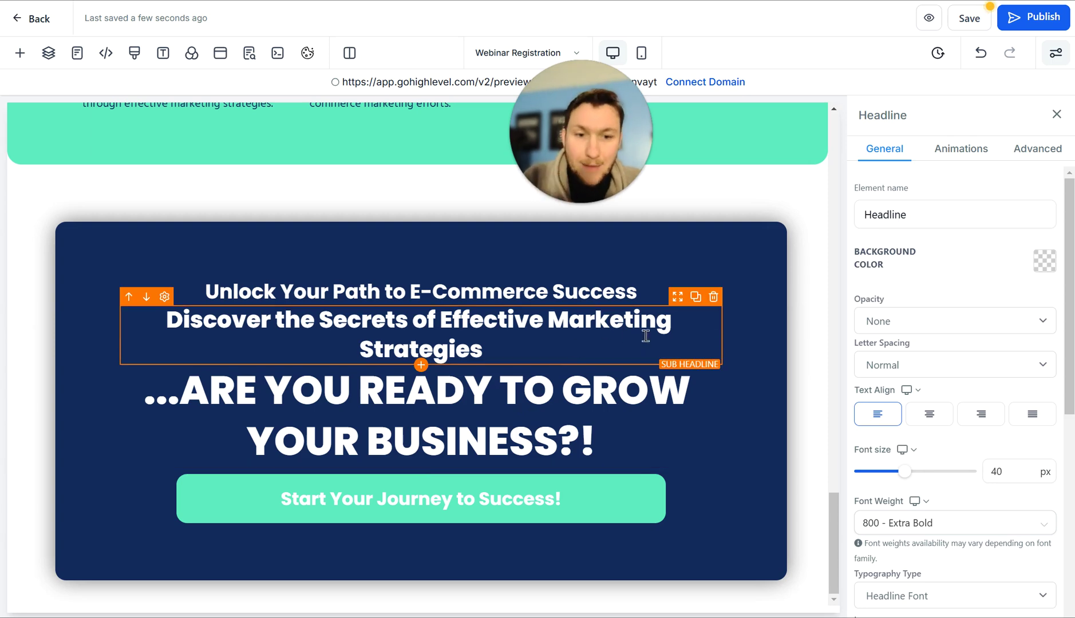
- Select the CTA sub headline and part of the ARE YOU READY TO GROW headline
left_click(571, 348)
left_click(621, 432)
left_click_drag(621, 431, 408, 378)
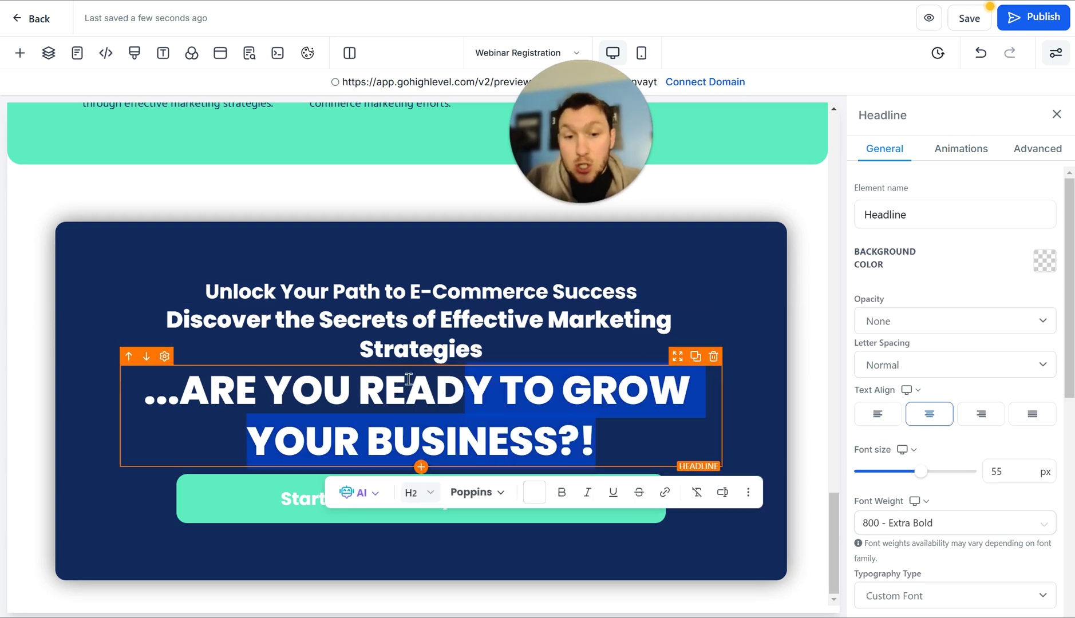
left_click(483, 349)
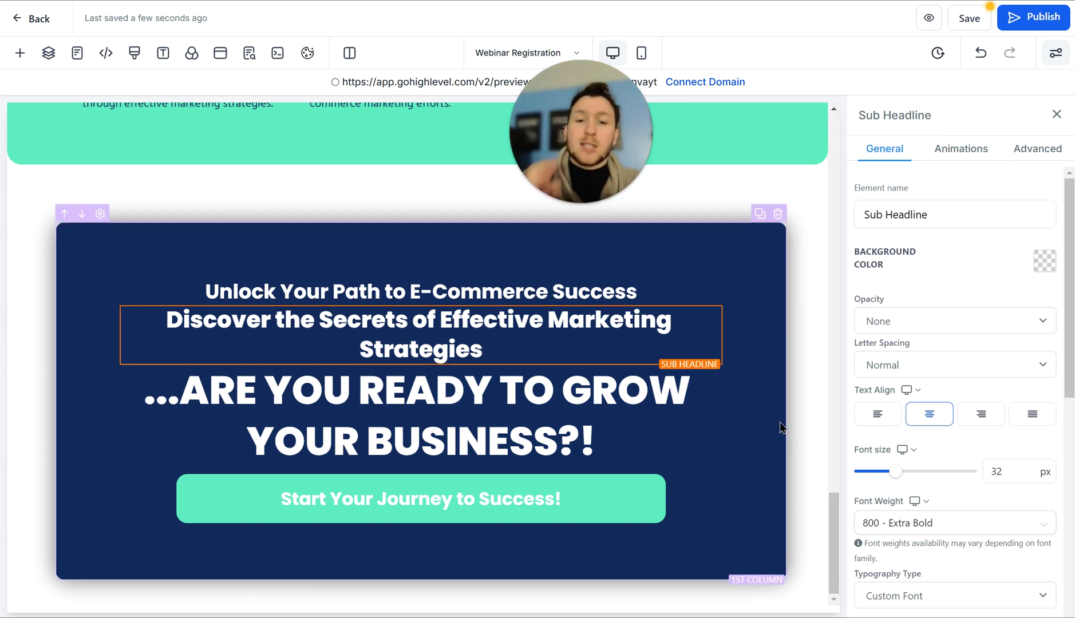
scroll(732, 467, "up", 20)
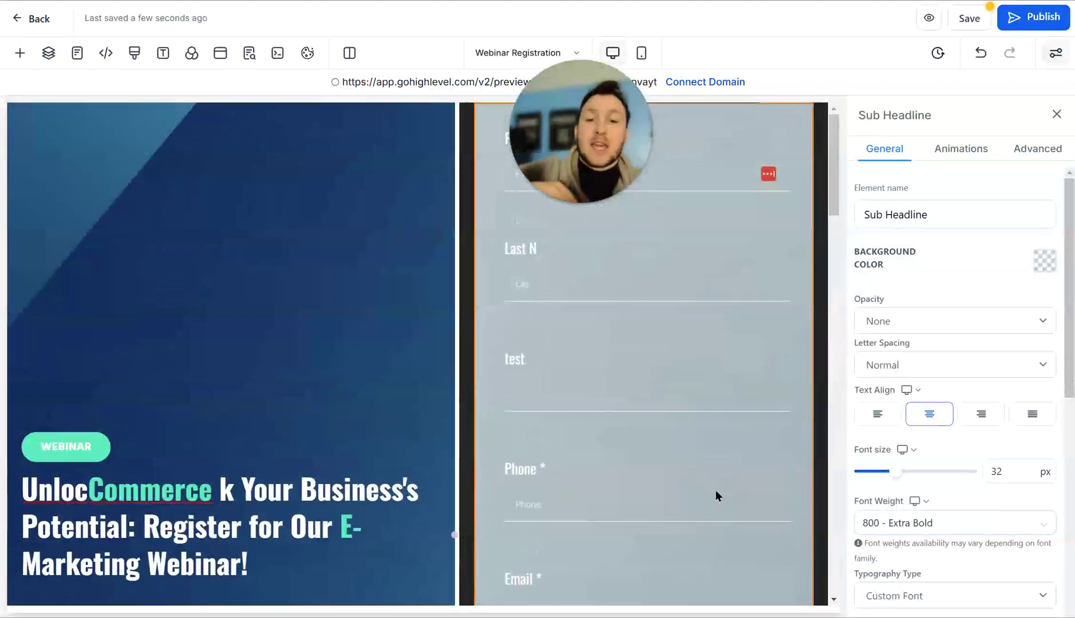
scroll(669, 329, "down", 10)
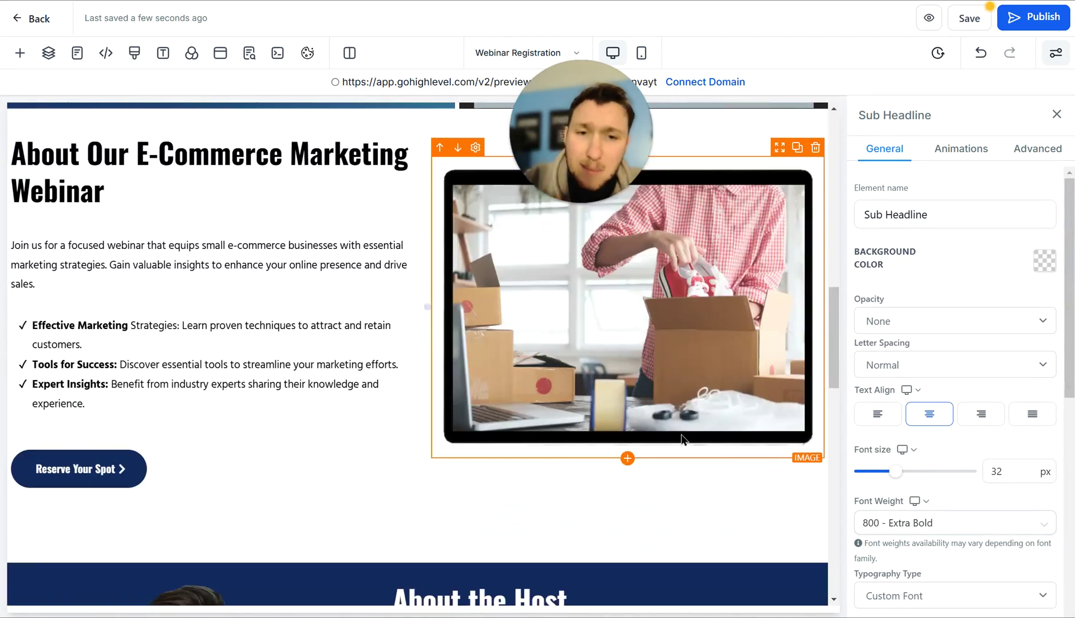
scroll(657, 432, "down", 10)
scroll(644, 396, "up", 20)
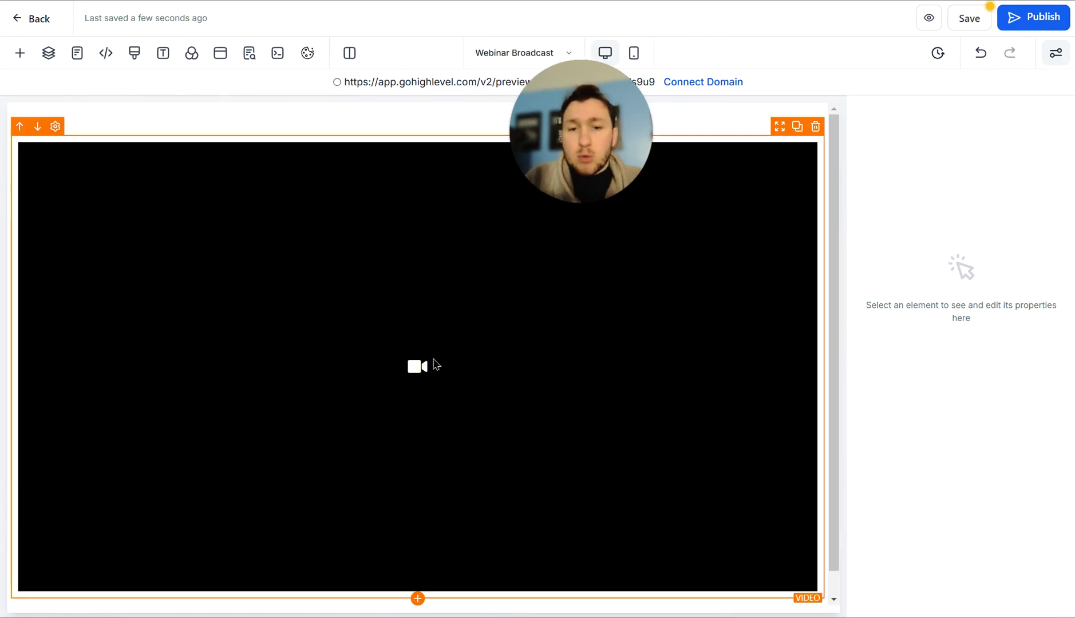
- Scroll up and down through the current page in the editor
scroll(435, 365, "down", 1)
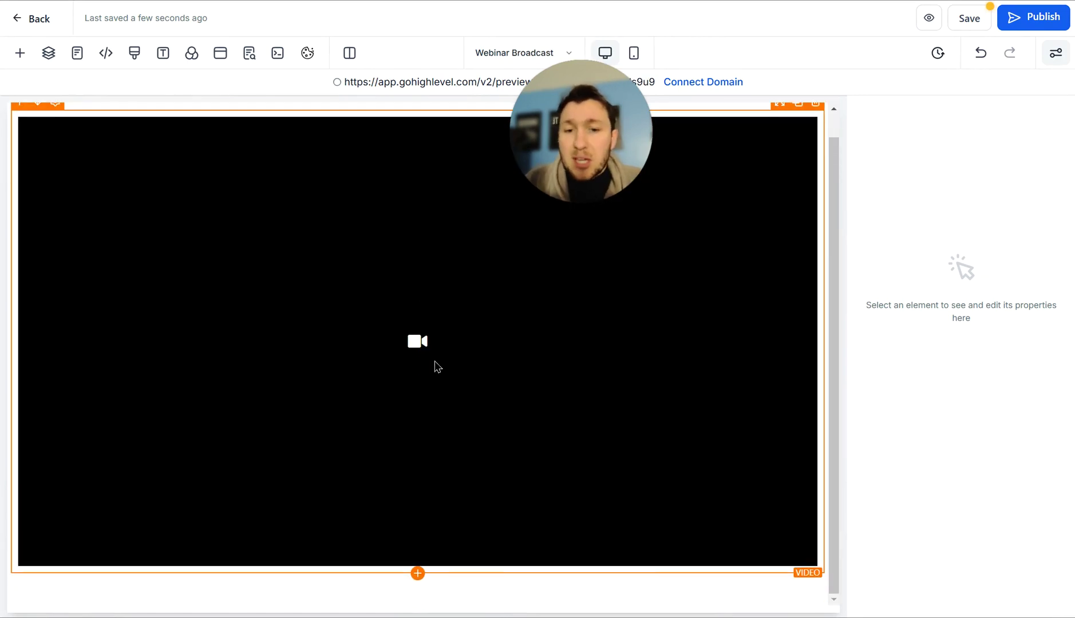
scroll(435, 365, "up", 1)
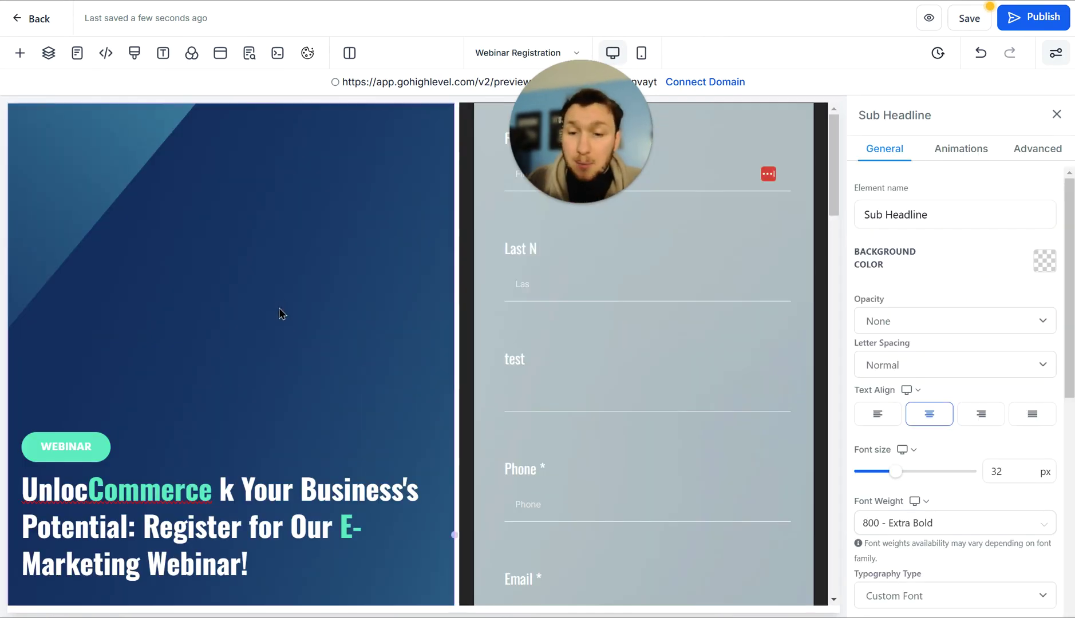
scroll(280, 312, "down", 10)
scroll(336, 268, "up", 10)
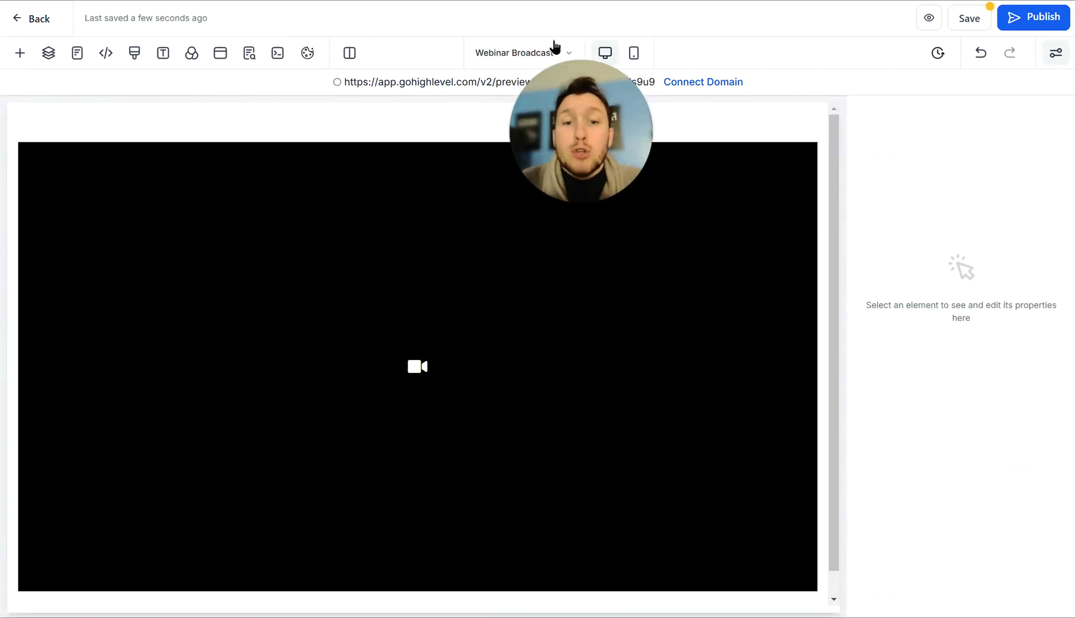
scroll(409, 320, "down", 1)
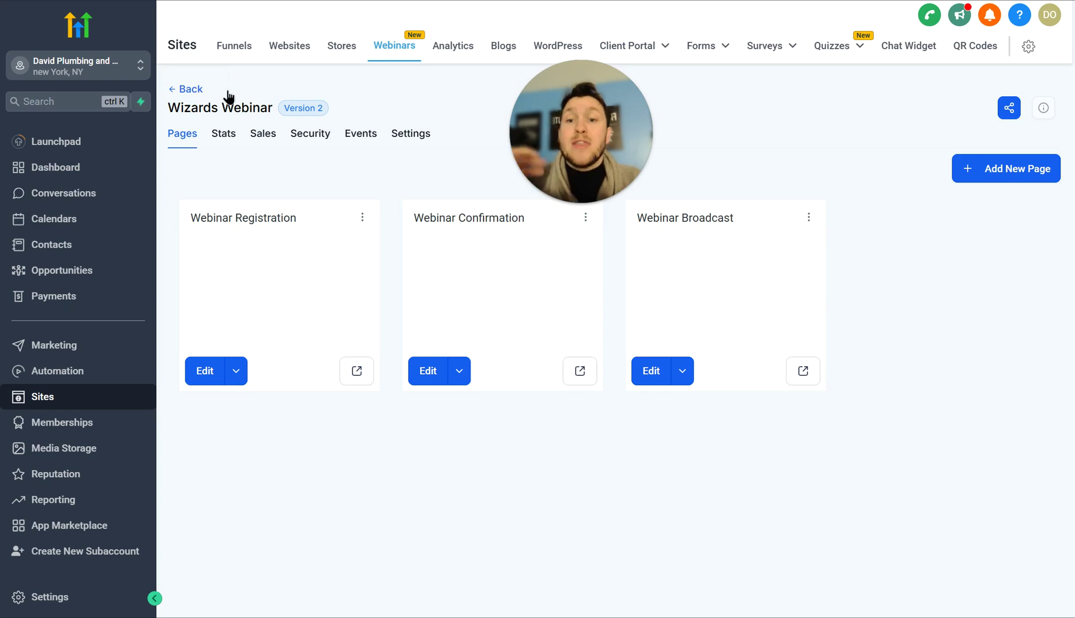
- Return to the webinar funnels list and open the Wizards Webinar funnel's pages
left_click(191, 90)
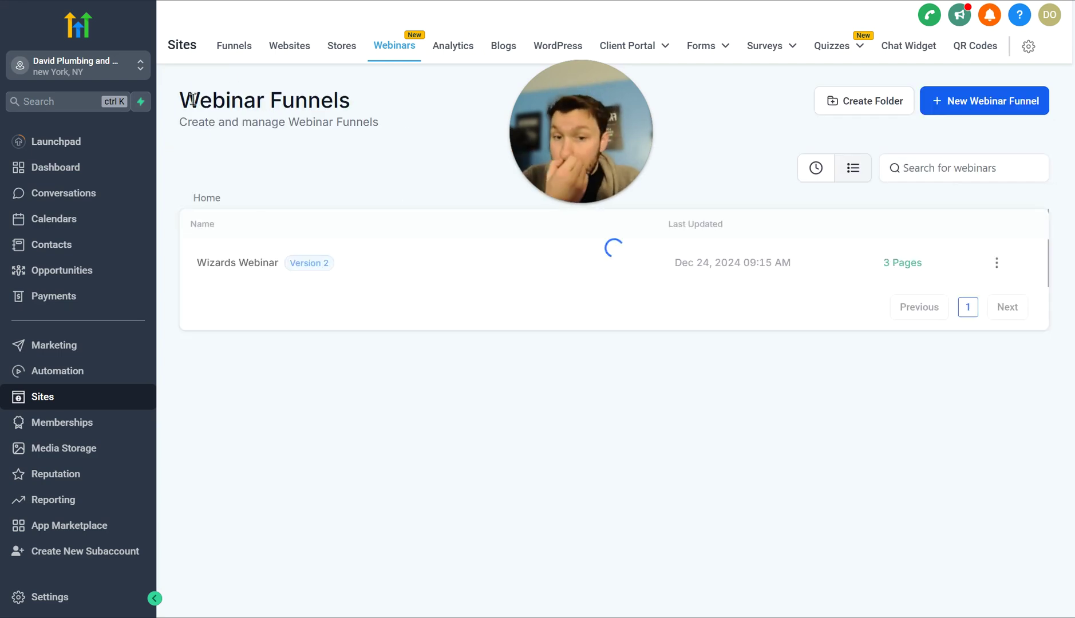
left_click(996, 263)
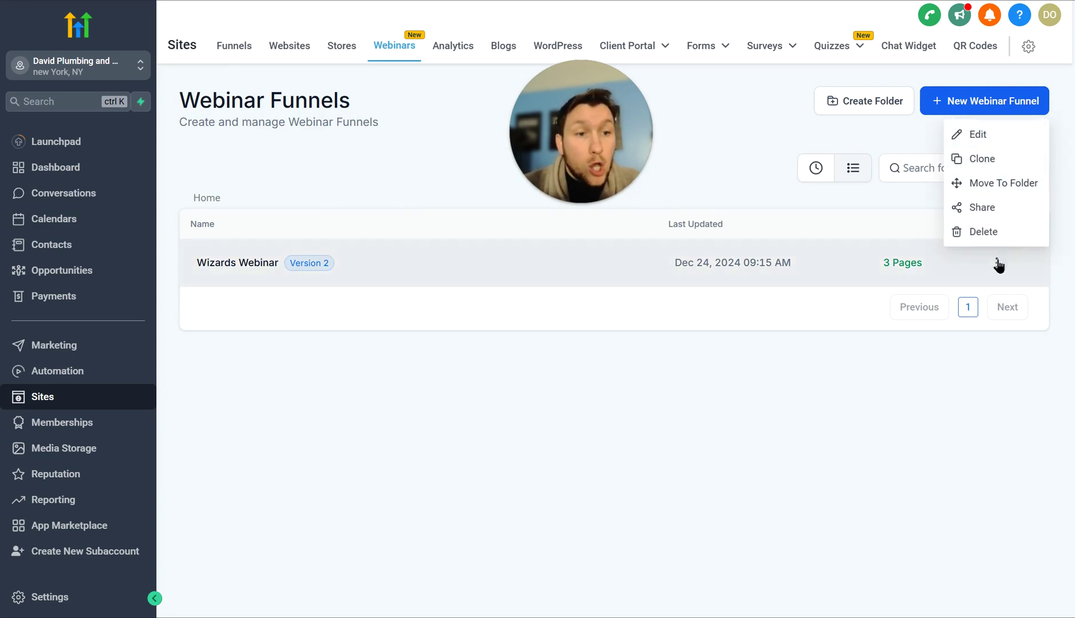
left_click(247, 266)
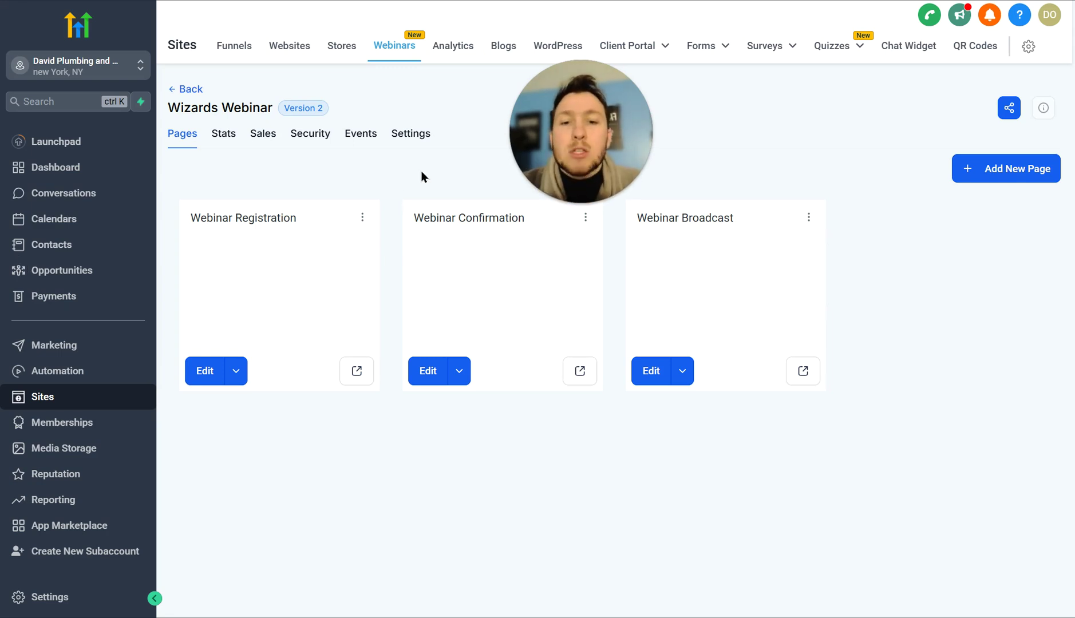
- In the funnel settings, choose domain davidsplumbingandsons.com, confirm path /wizards-webinar, and save
left_click(412, 138)
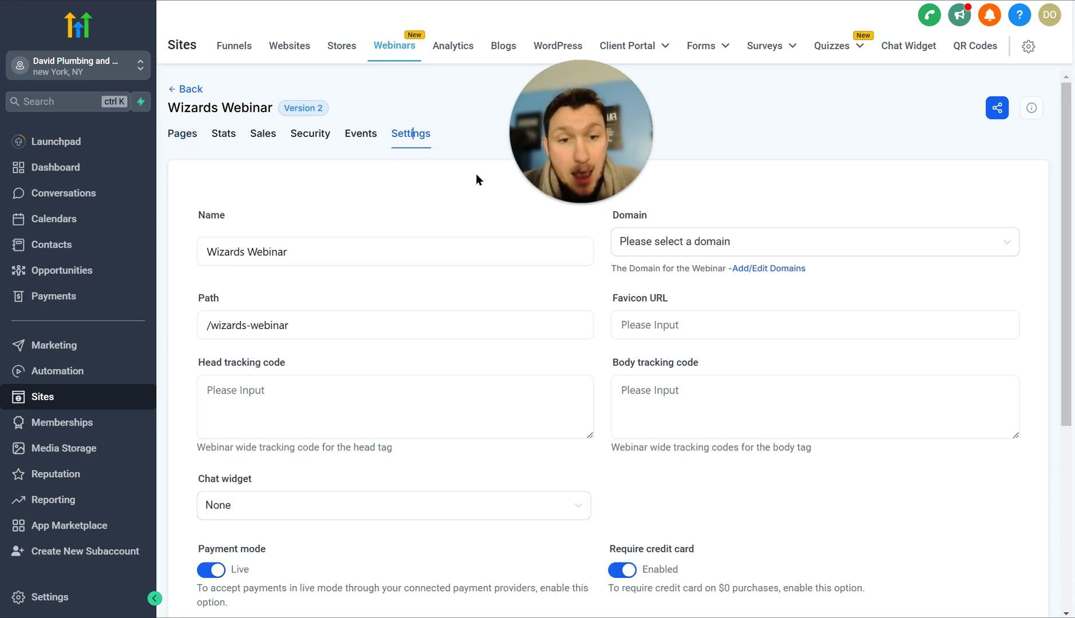
left_click(776, 240)
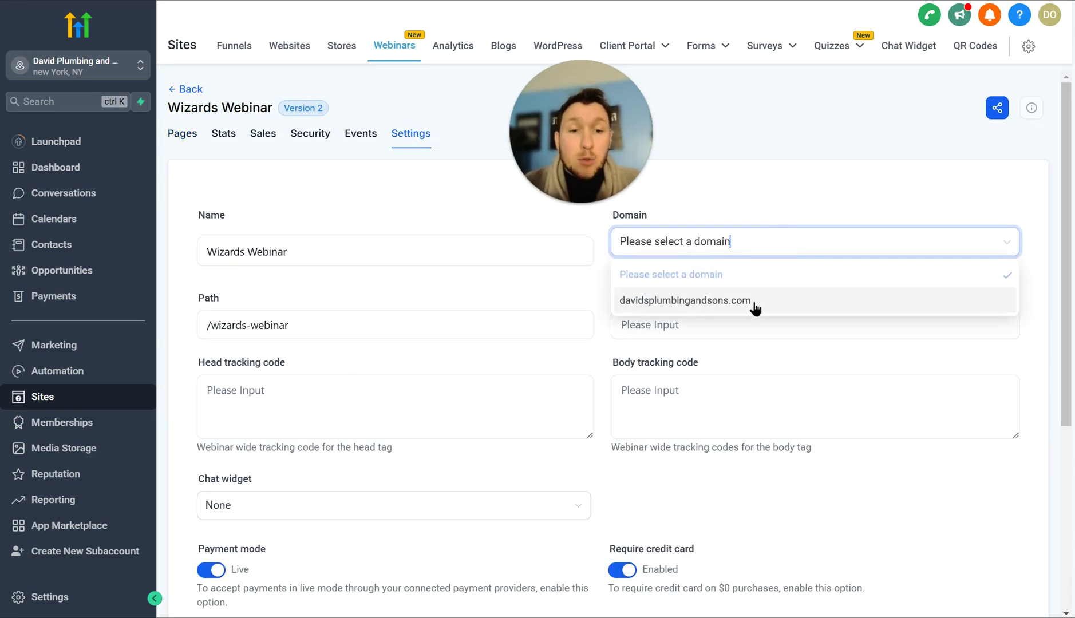
left_click(755, 306)
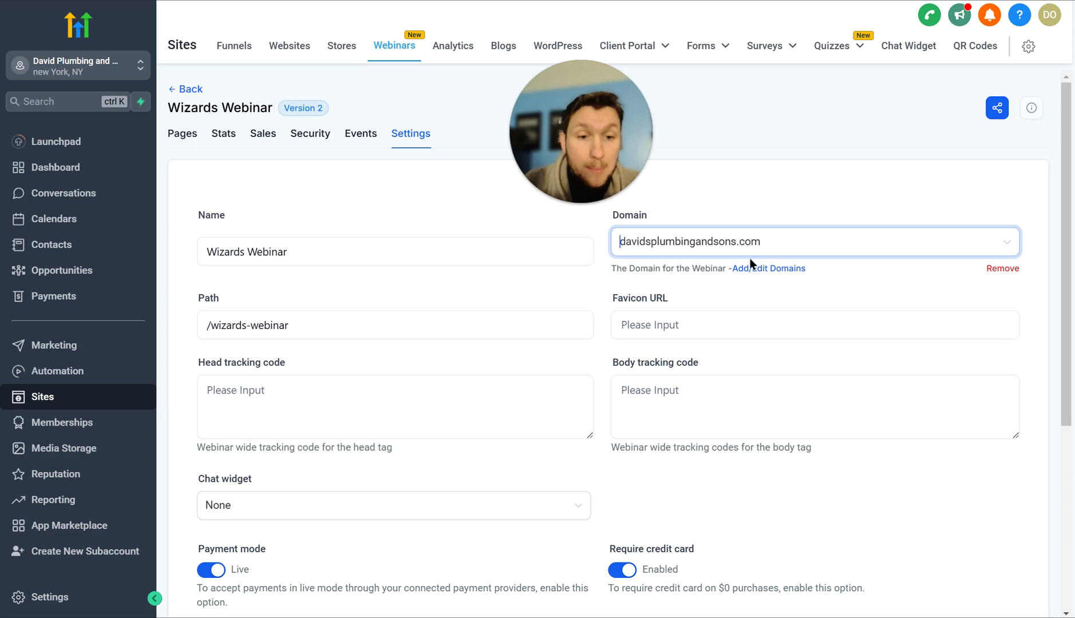
left_click(414, 327)
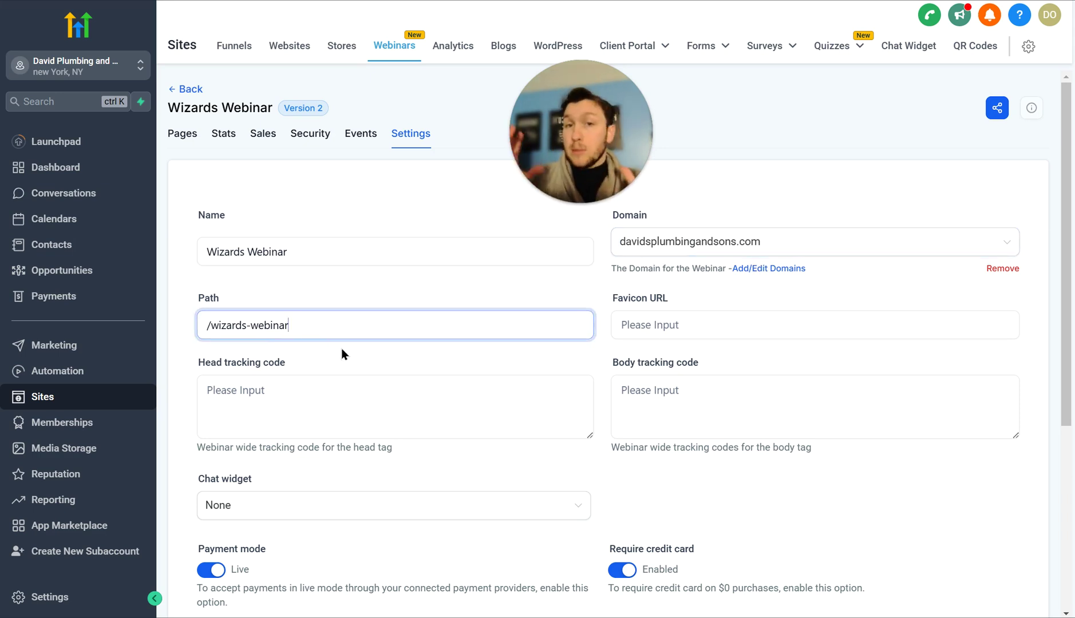
scroll(601, 343, "down", 5)
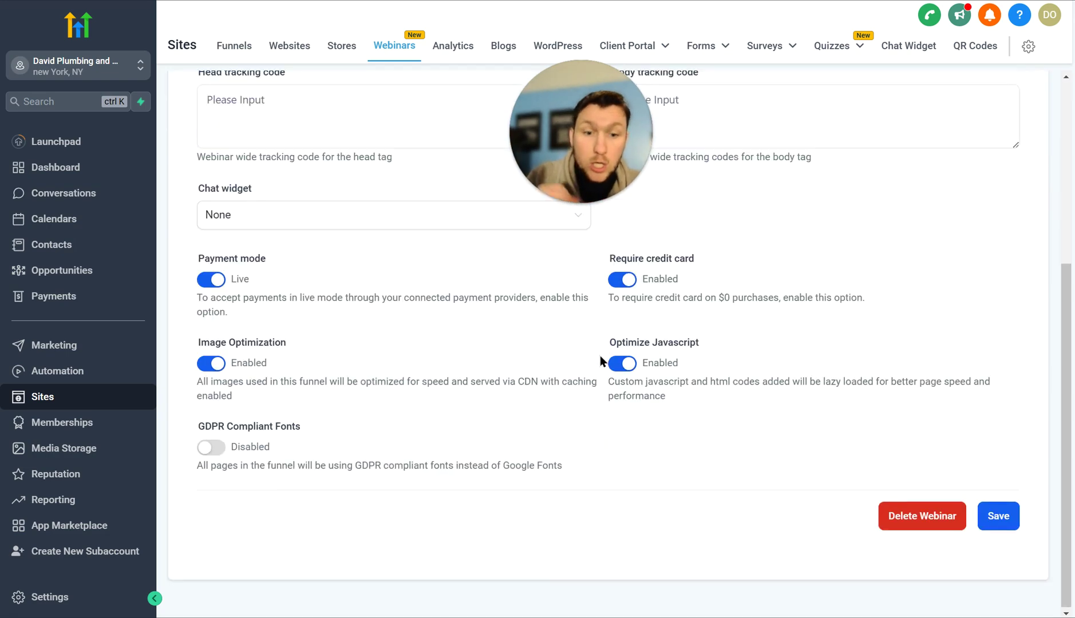
left_click(989, 518)
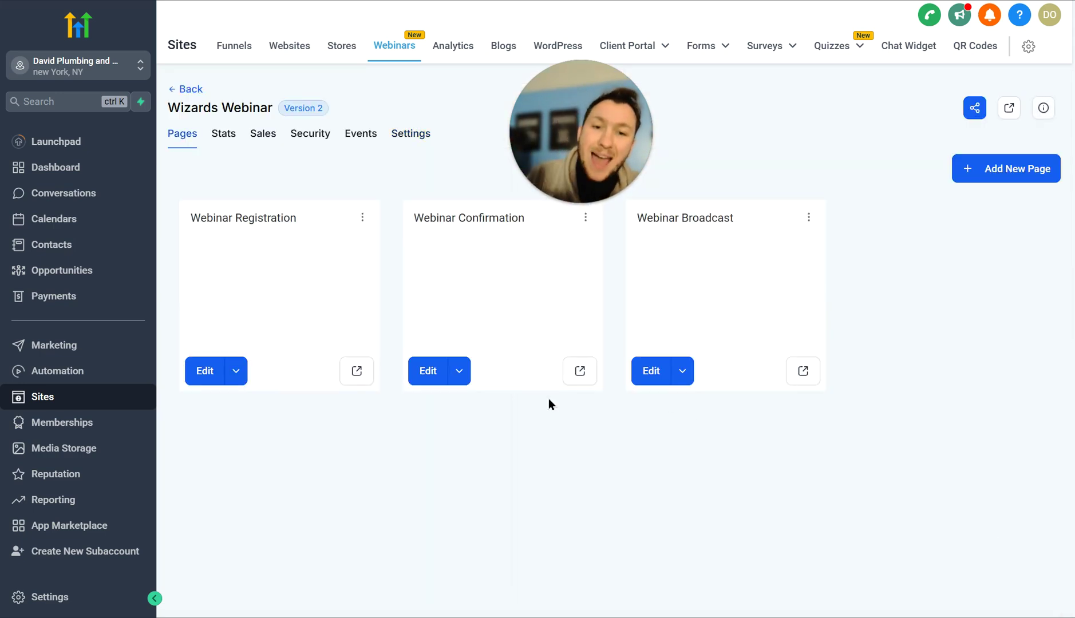
left_click(359, 379)
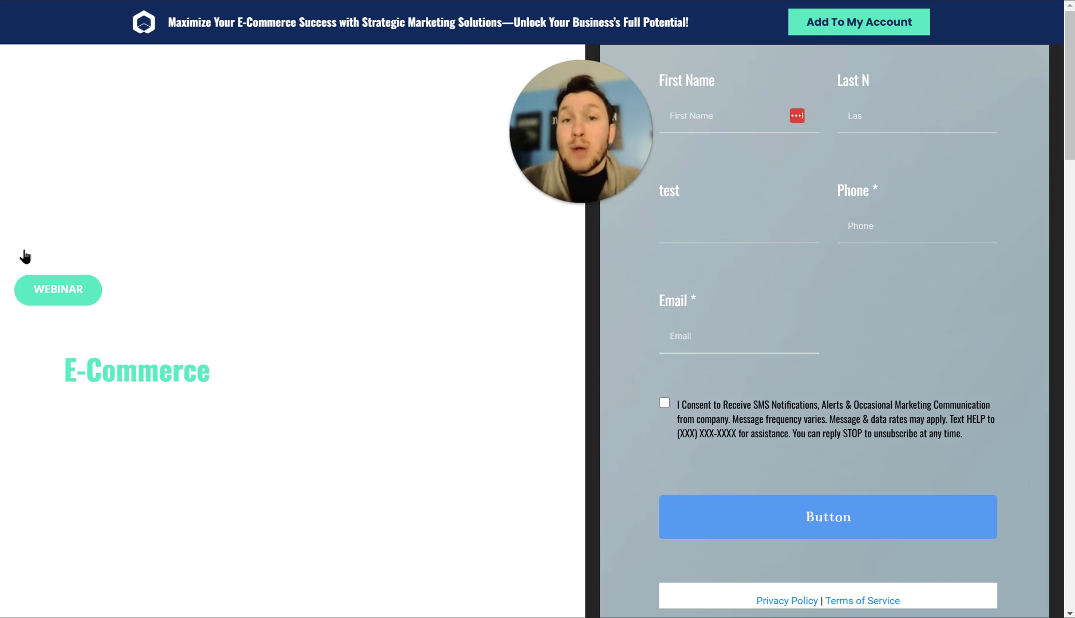
left_click_drag(143, 17, 171, 17)
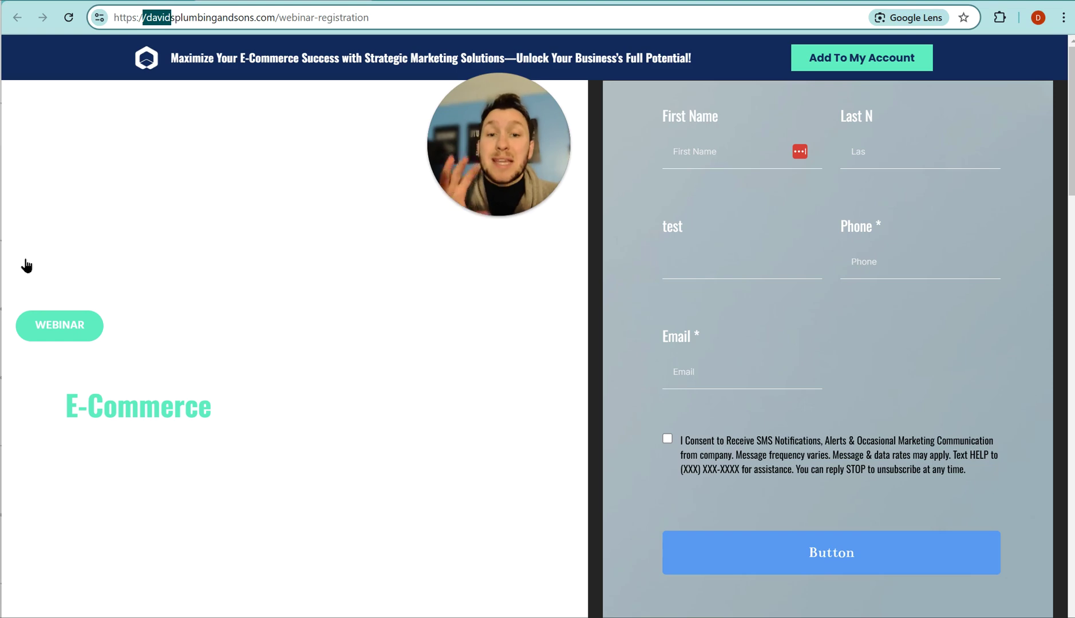
left_click(26, 266)
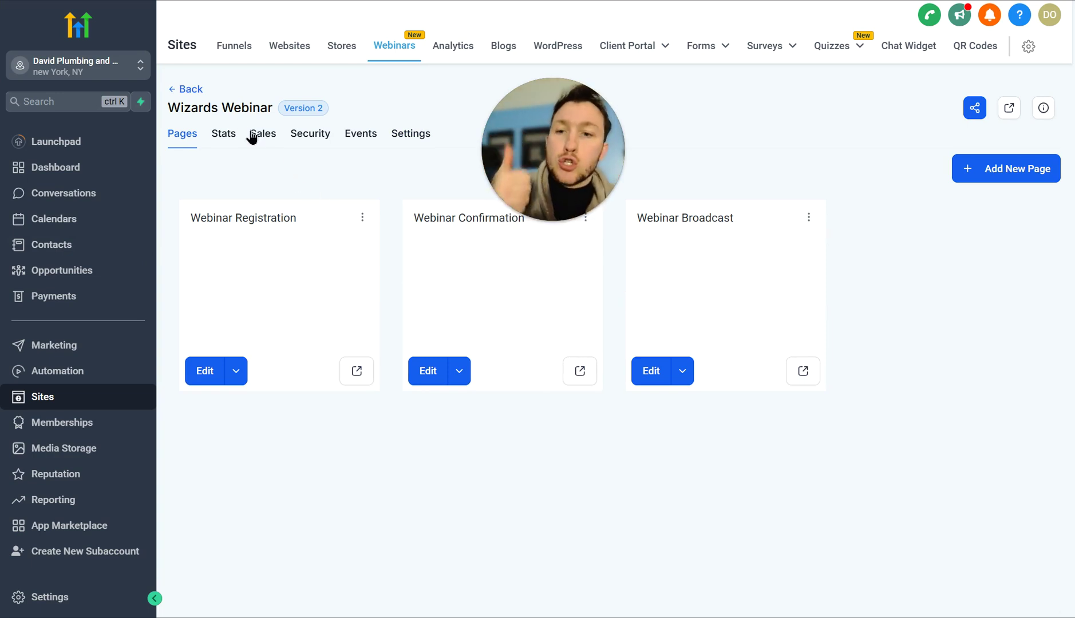
- Begin a new webinar funnel of the Live Webinar type
left_click(190, 90)
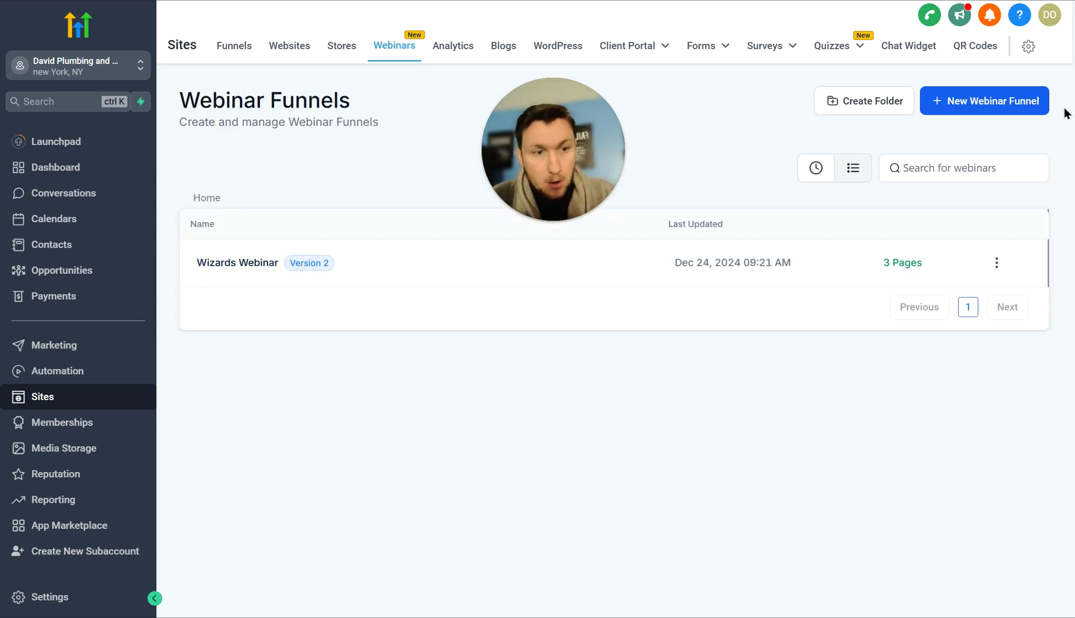
left_click(1023, 105)
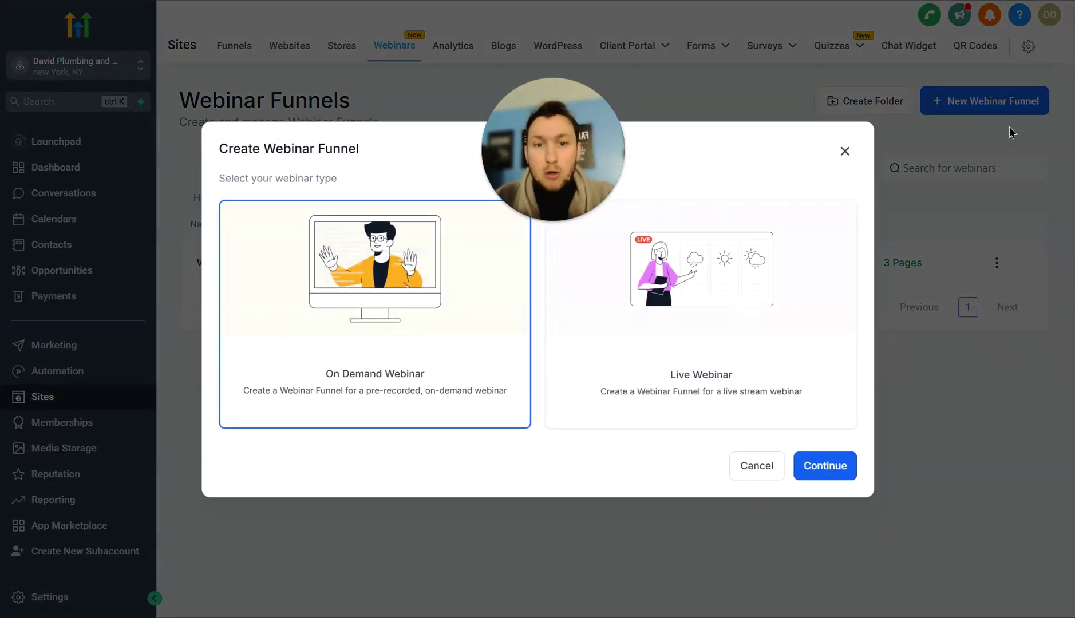
left_click(750, 303)
left_click(831, 465)
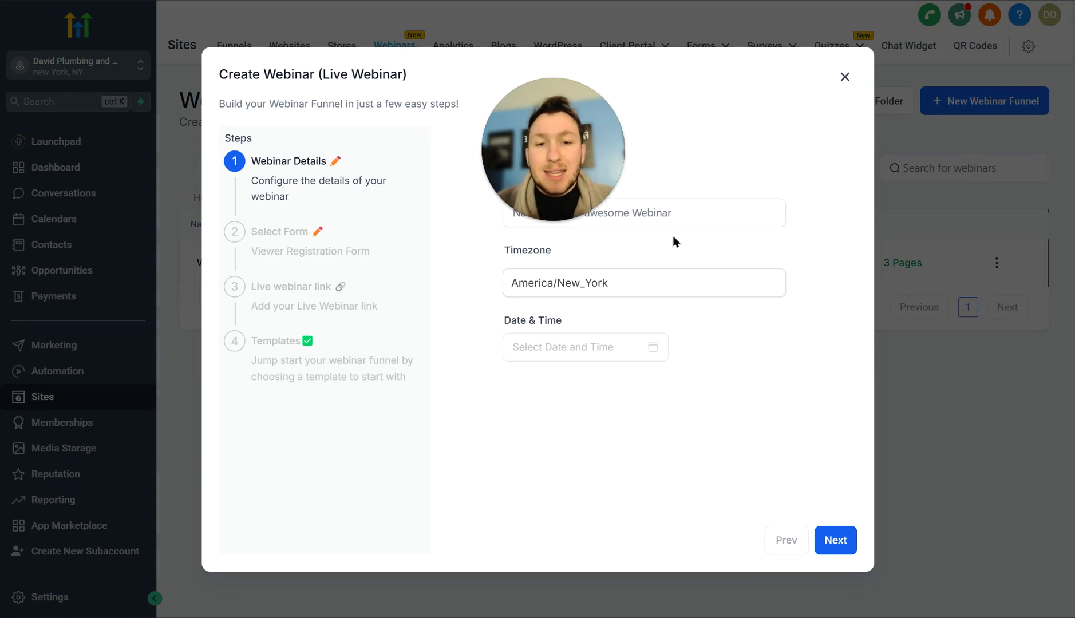
- Name it 'Wizards Live', keeping America/New_York, scheduled for 25 December 2024 at 09:23:46
left_click(641, 206)
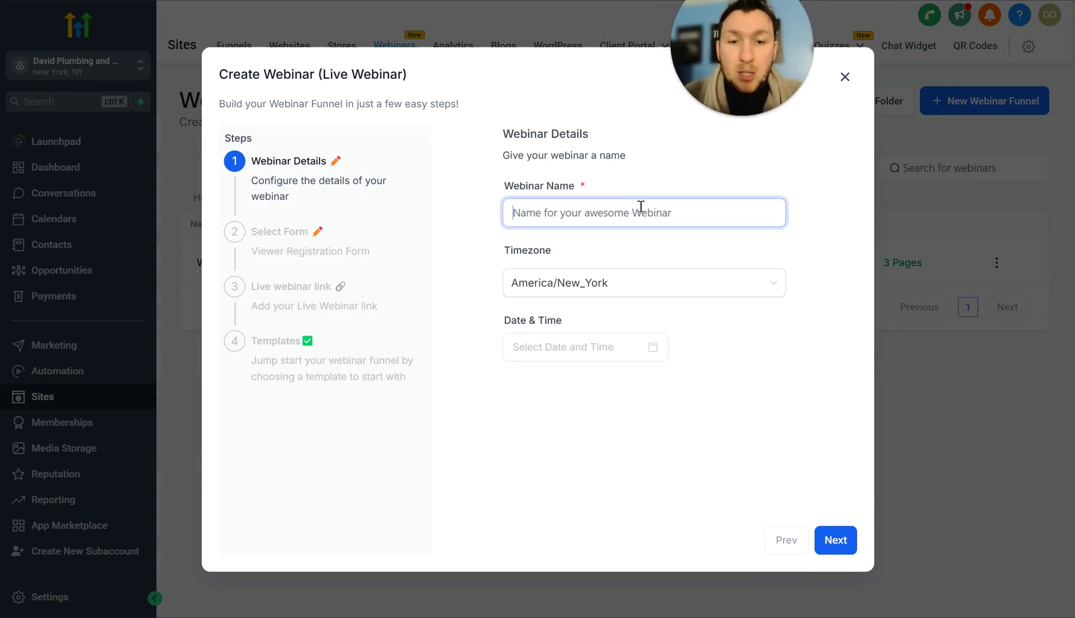
type("Wizards")
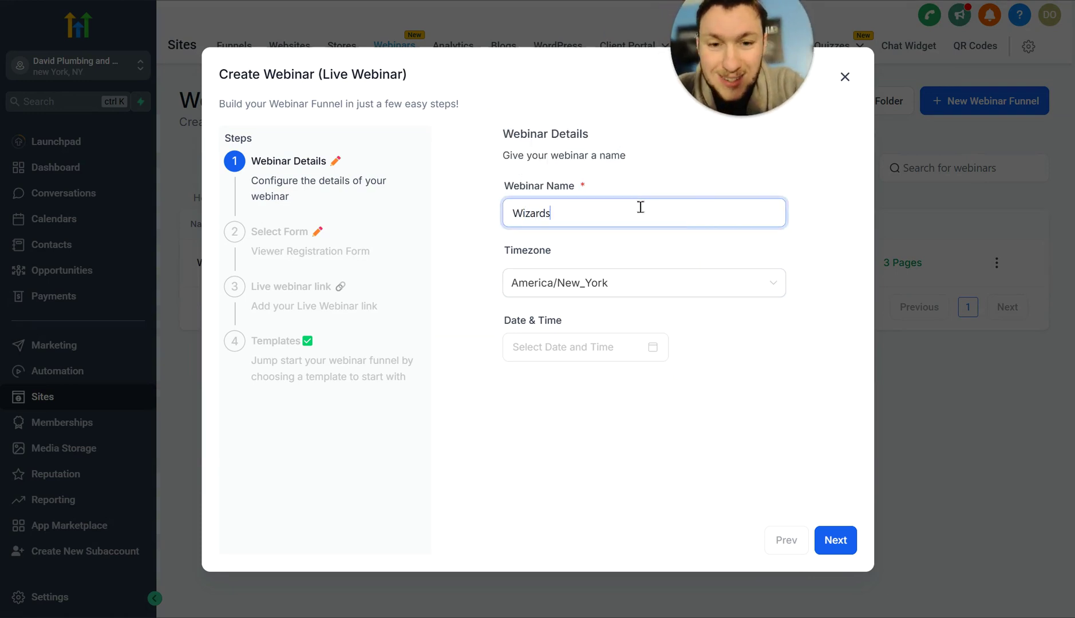
type(" Live")
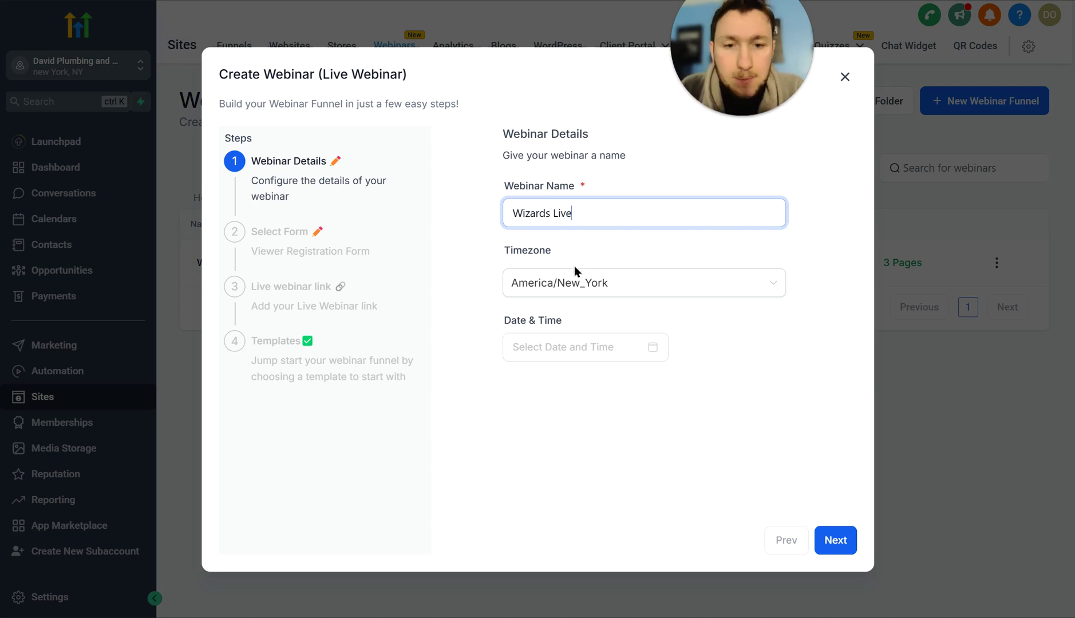
left_click(578, 281)
left_click(659, 255)
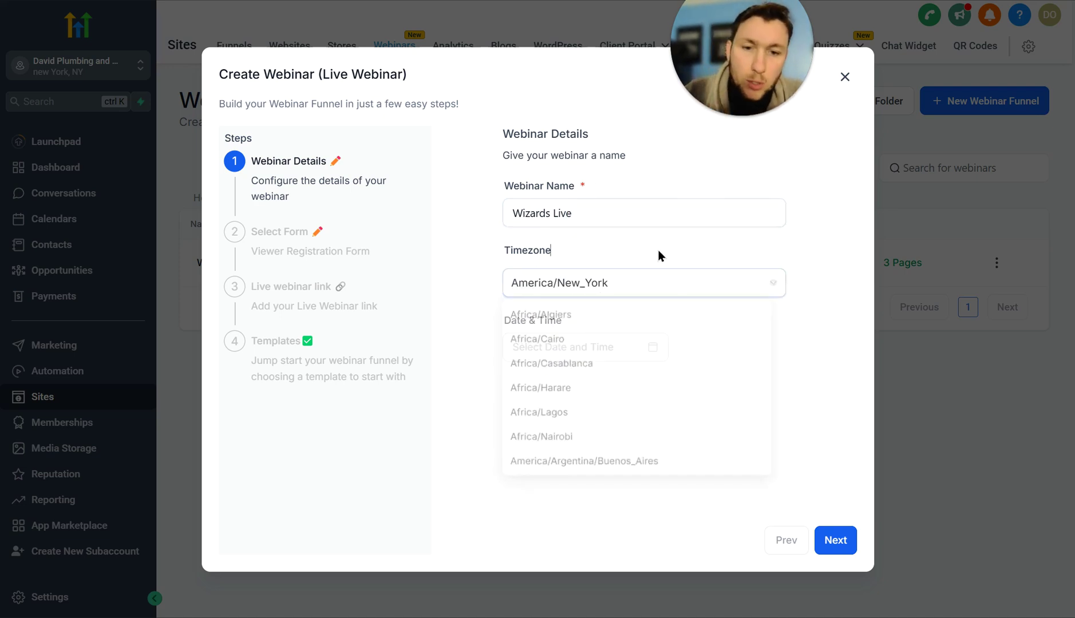
left_click(647, 347)
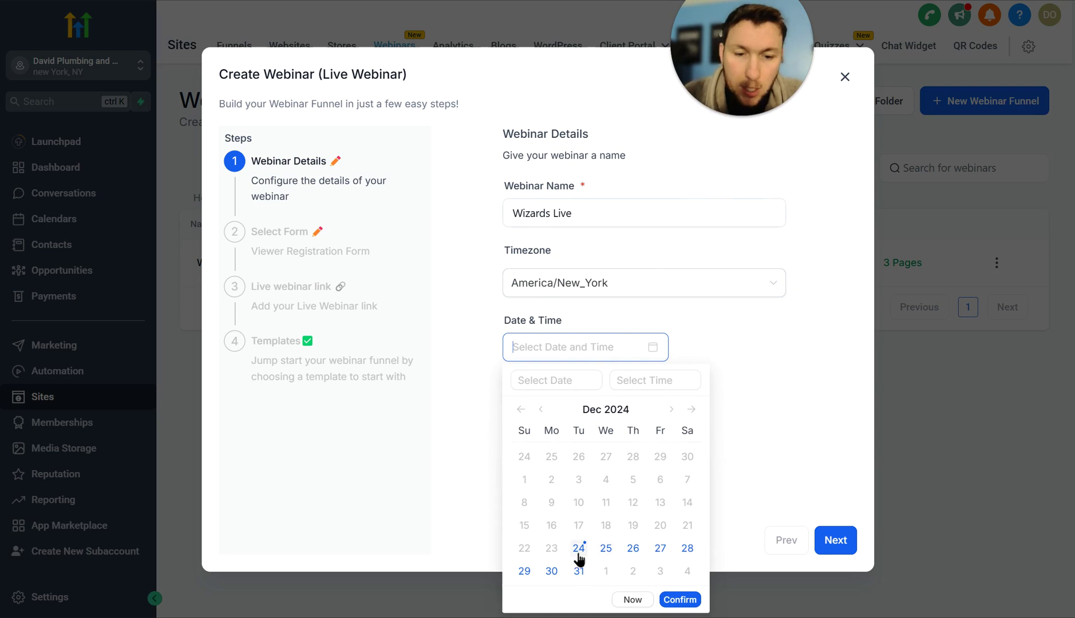
left_click(605, 548)
left_click(689, 601)
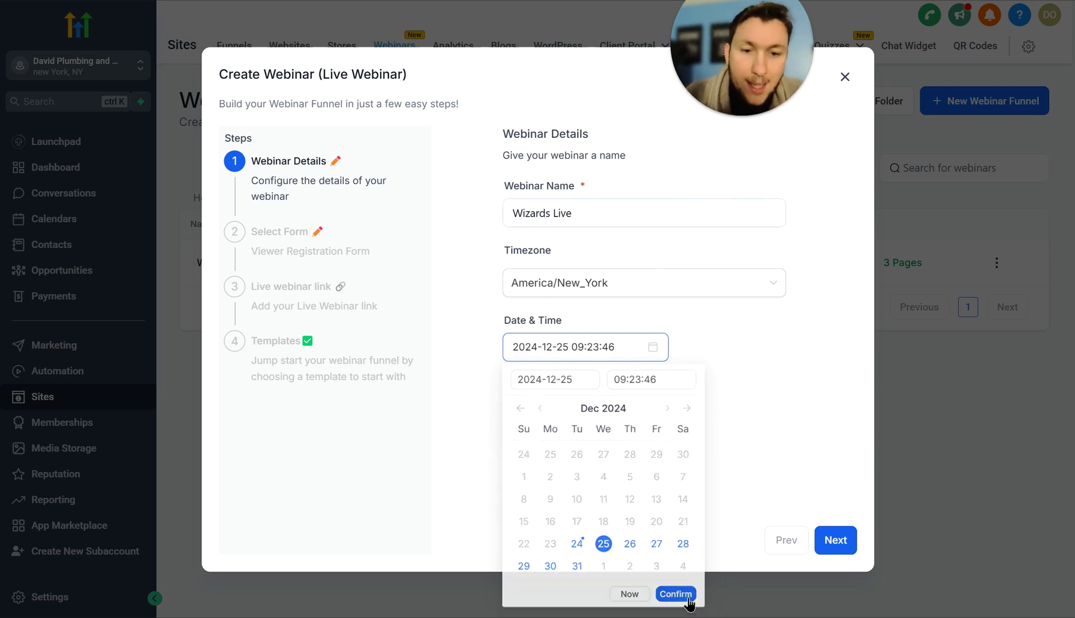
left_click(839, 539)
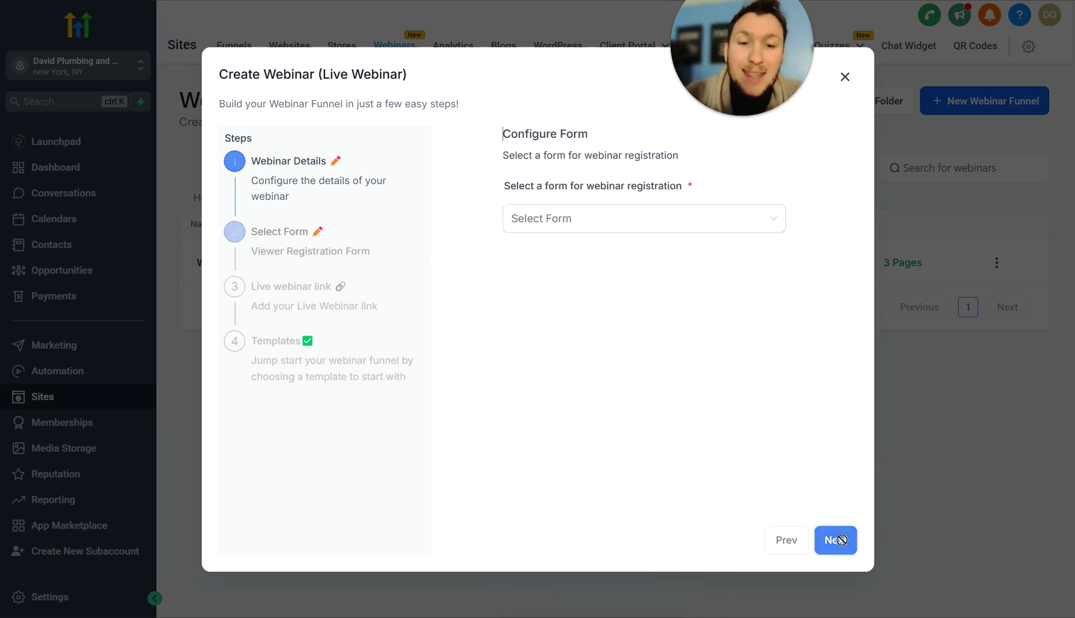
- Use the Lead form as the webinar's registration form
left_click(692, 228)
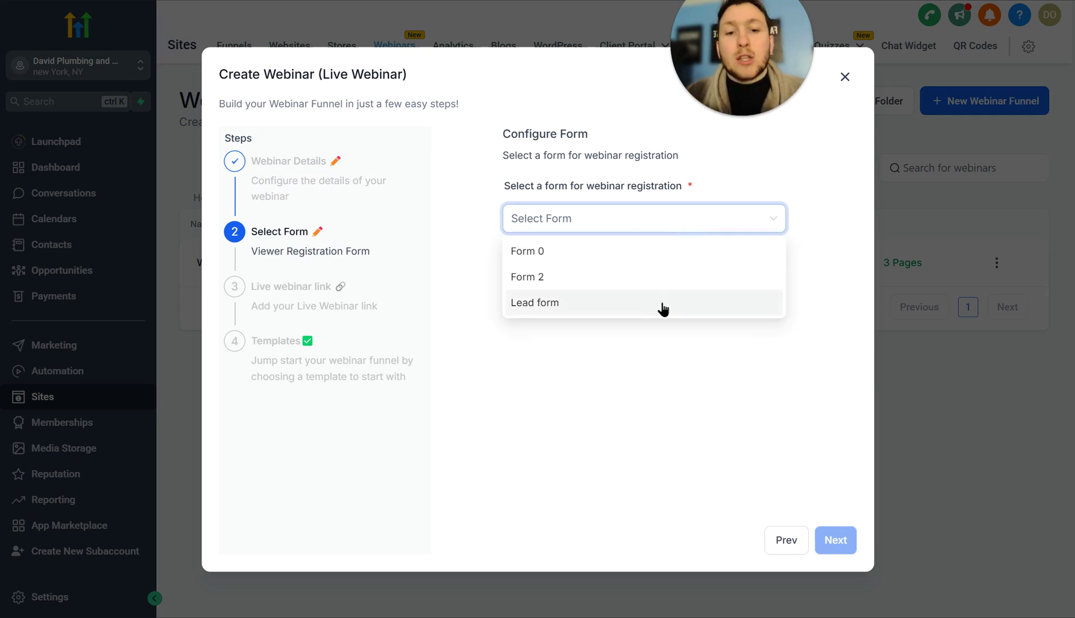
left_click(663, 304)
left_click(845, 542)
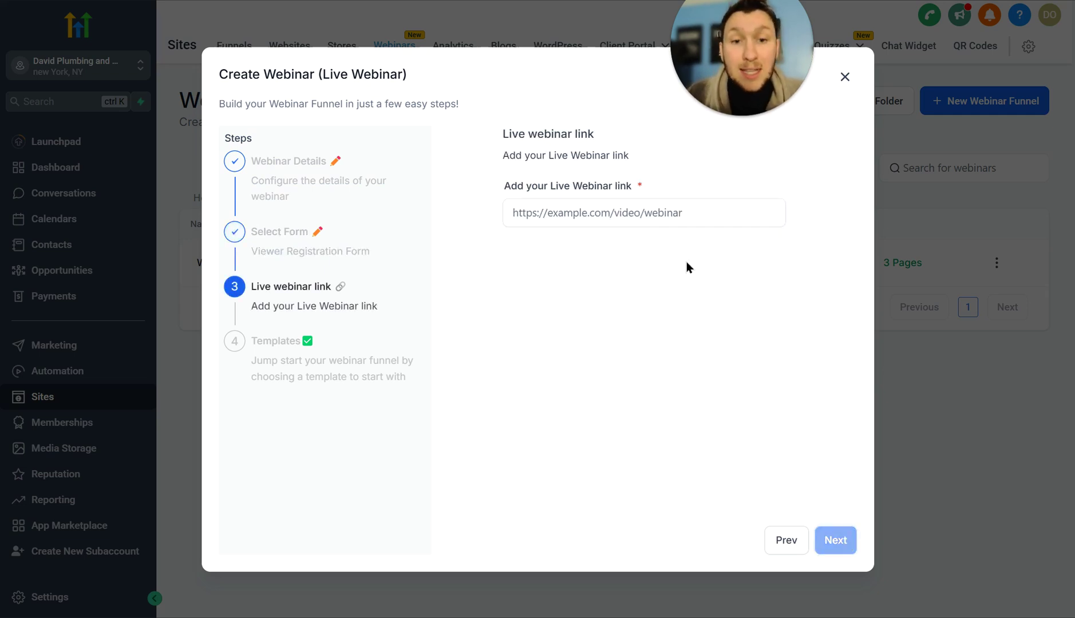
- Set the live webinar link to zoom.com
left_click(653, 210)
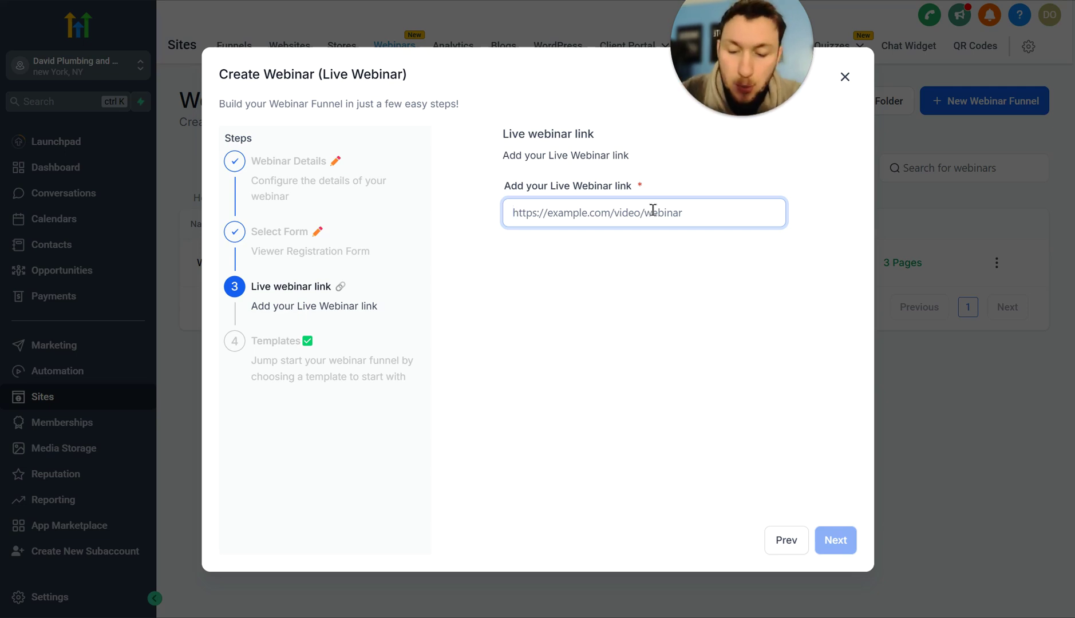
type("zoom.com")
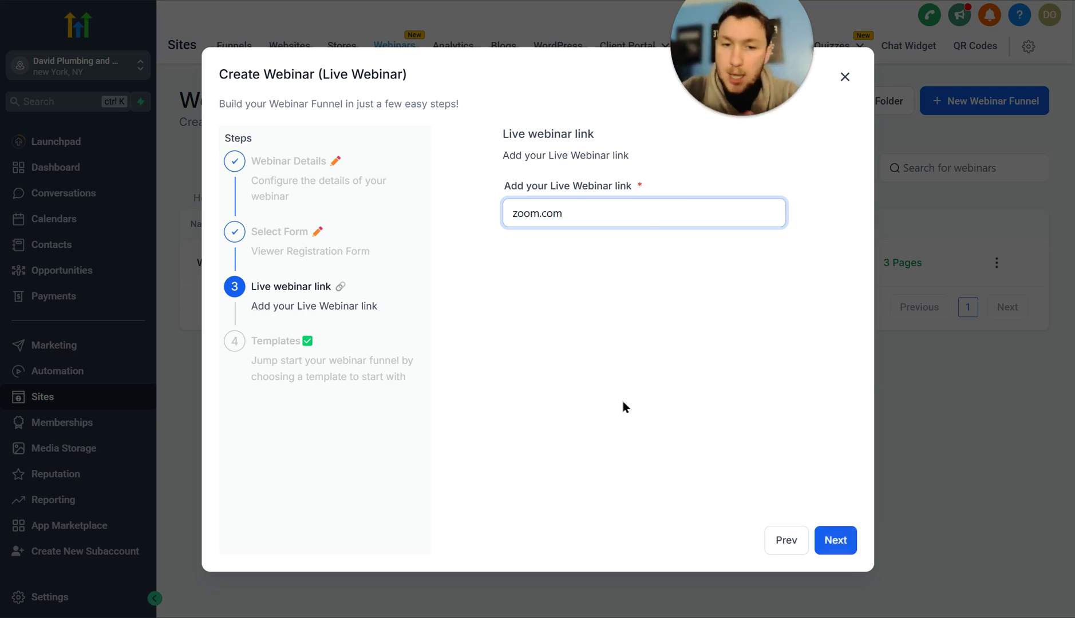
left_click(831, 548)
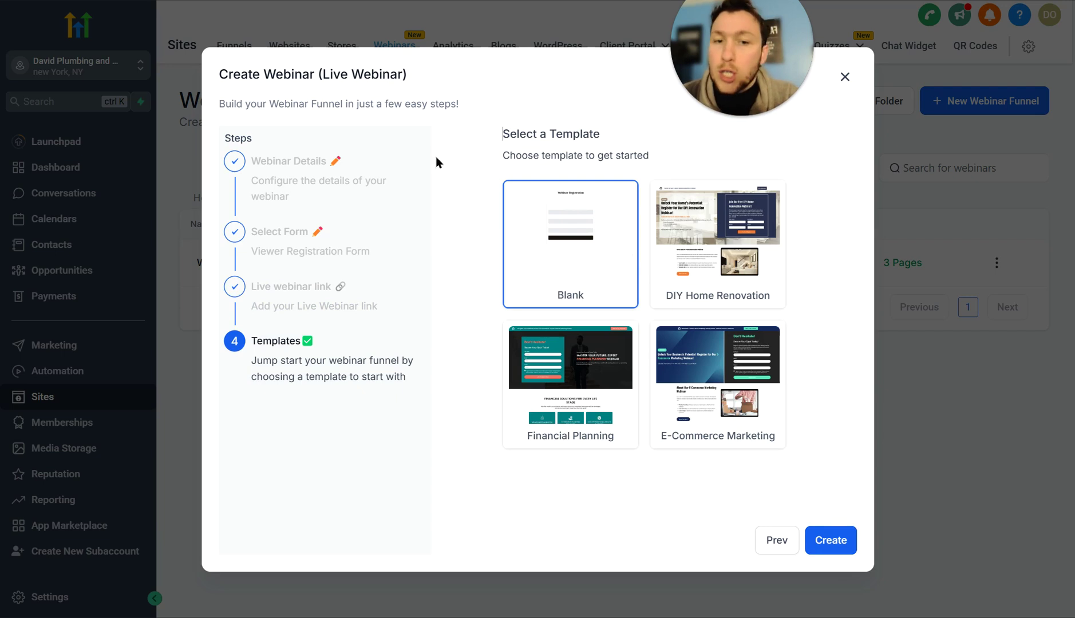
- Create Wizards Live from the Blank template and review its Webinar Registration page
left_click(852, 549)
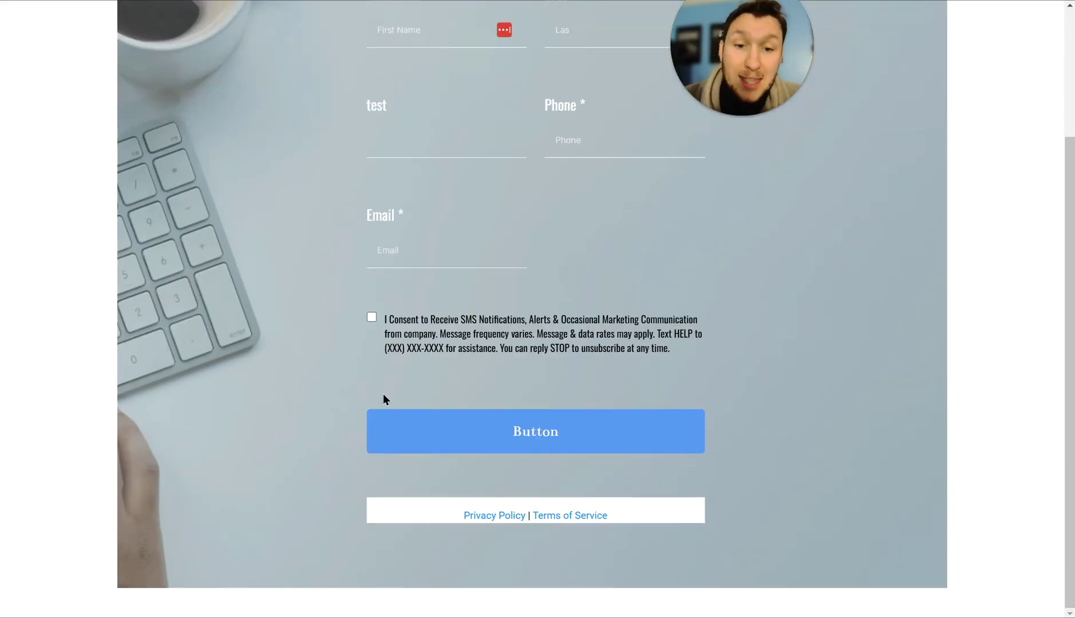
scroll(390, 418, "up", 3)
scroll(354, 368, "down", 3)
scroll(357, 419, "up", 3)
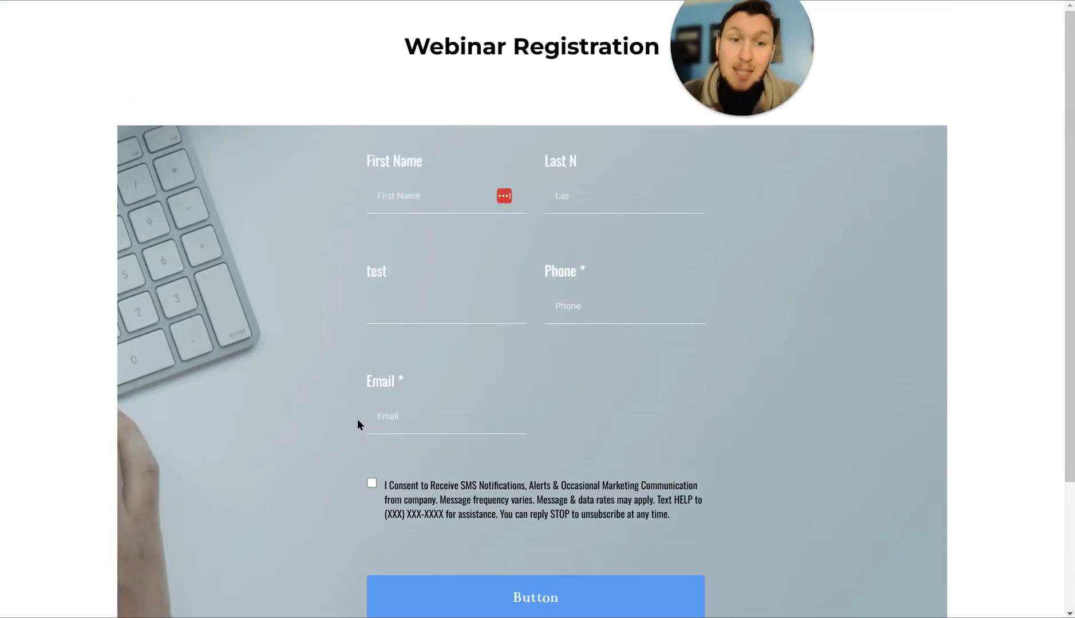
scroll(354, 424, "down", 3)
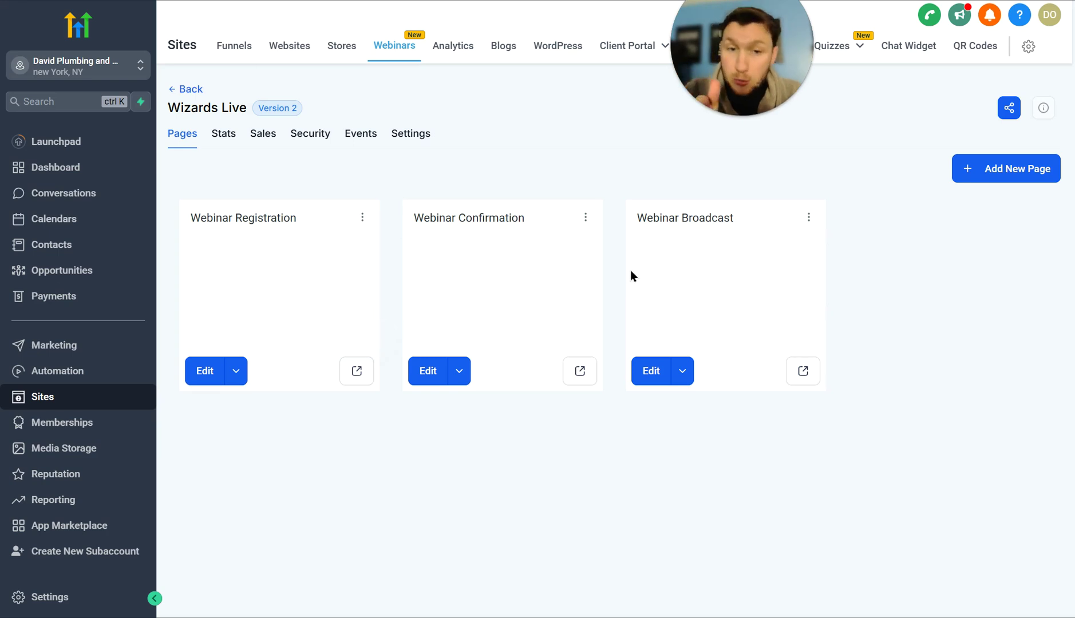